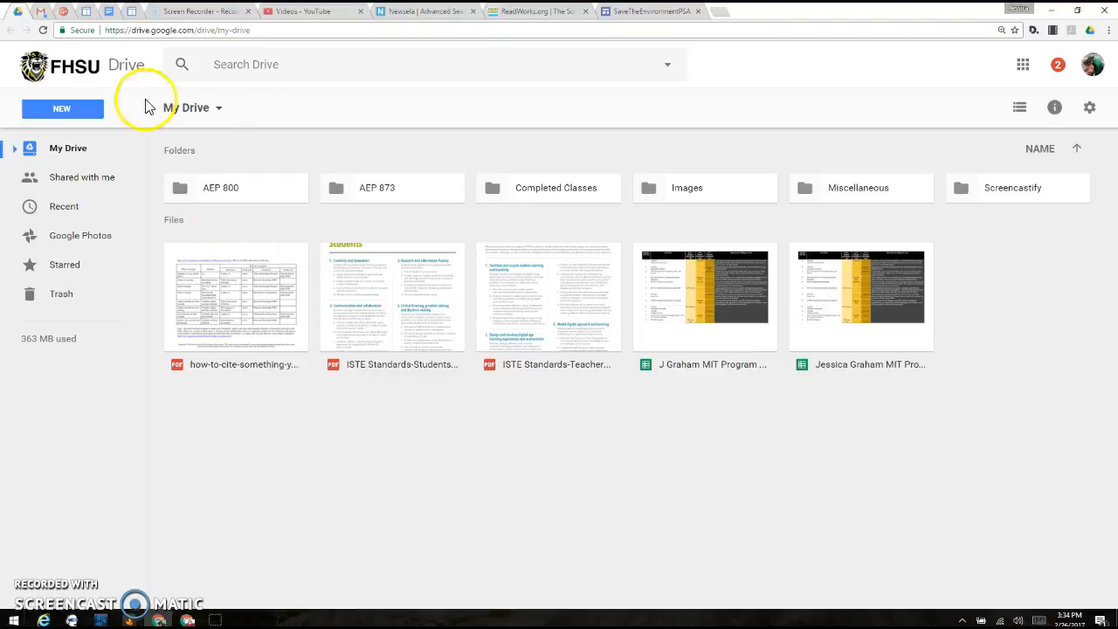
Step: Create a new Google Sites site in My Drive
right_click(229, 422)
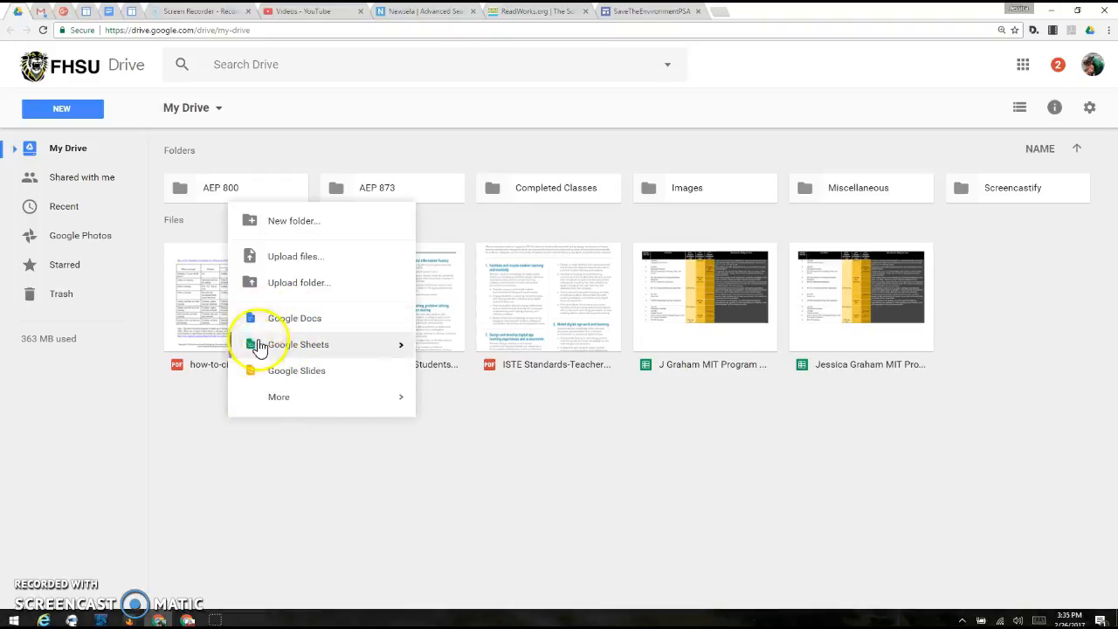
mouse_move(258, 401)
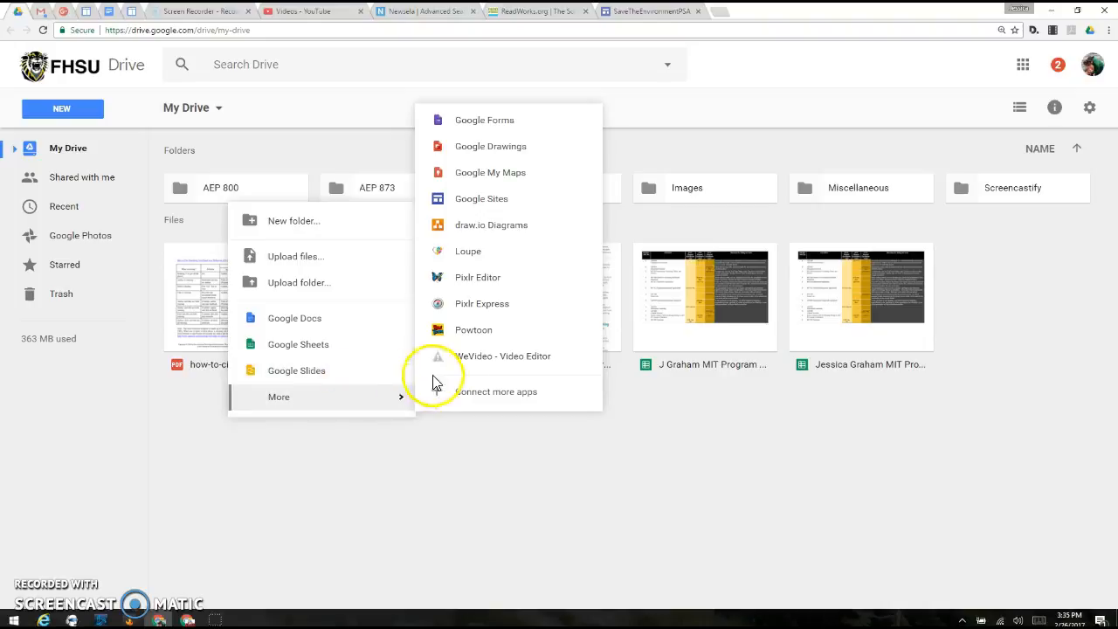
left_click(491, 206)
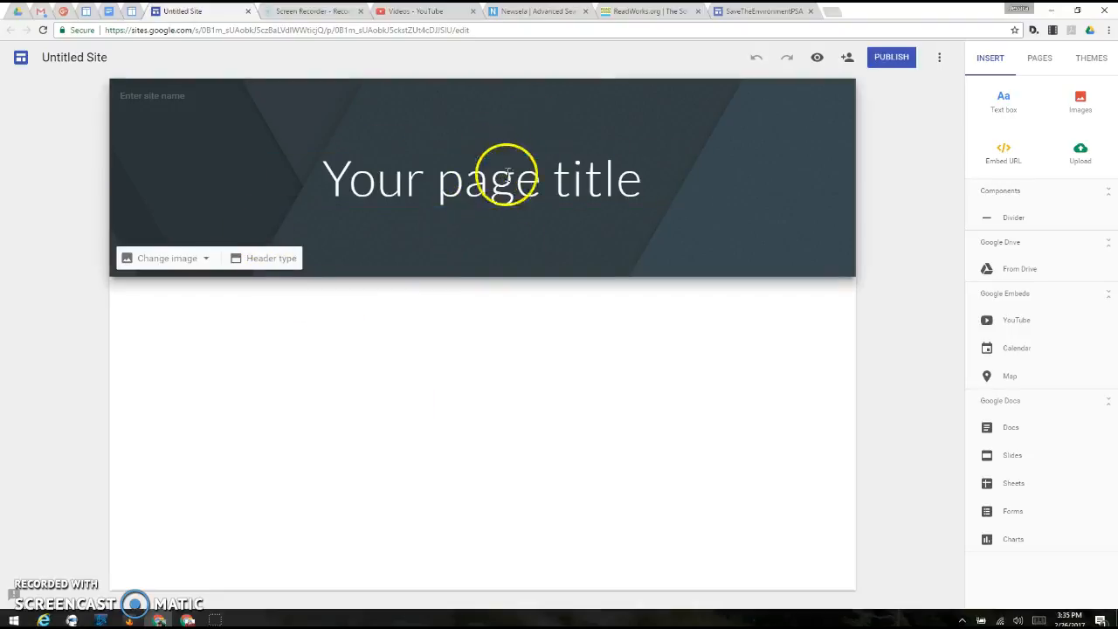
Step: Replace the placeholder page title in the header with "Google Sites Tutorial"
left_click(479, 180)
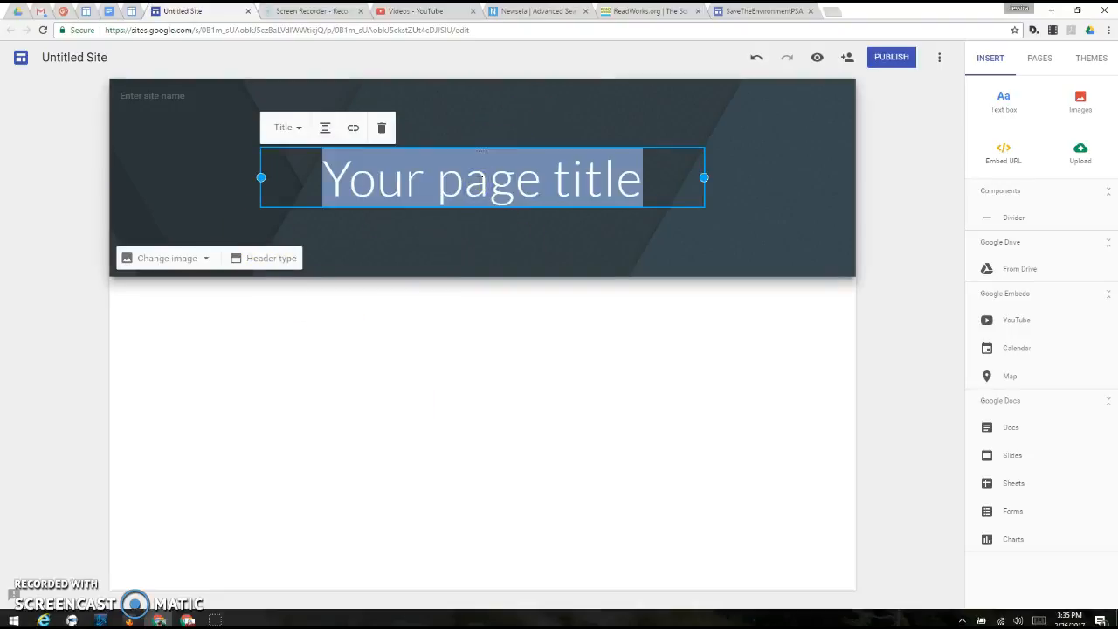
type("Google Sites Tutorial")
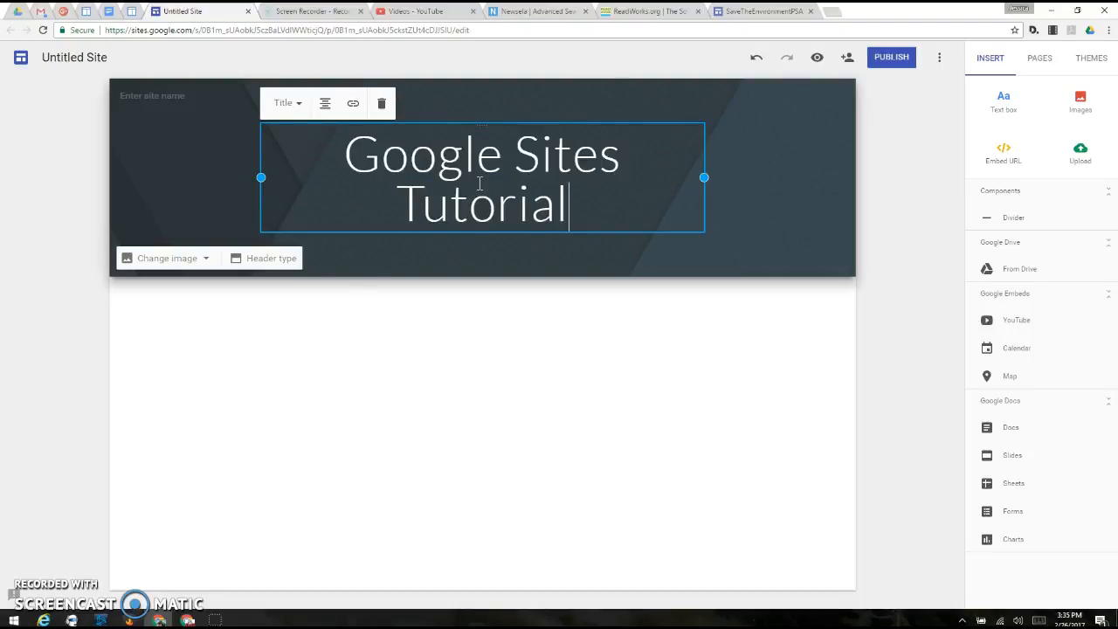
left_click(349, 384)
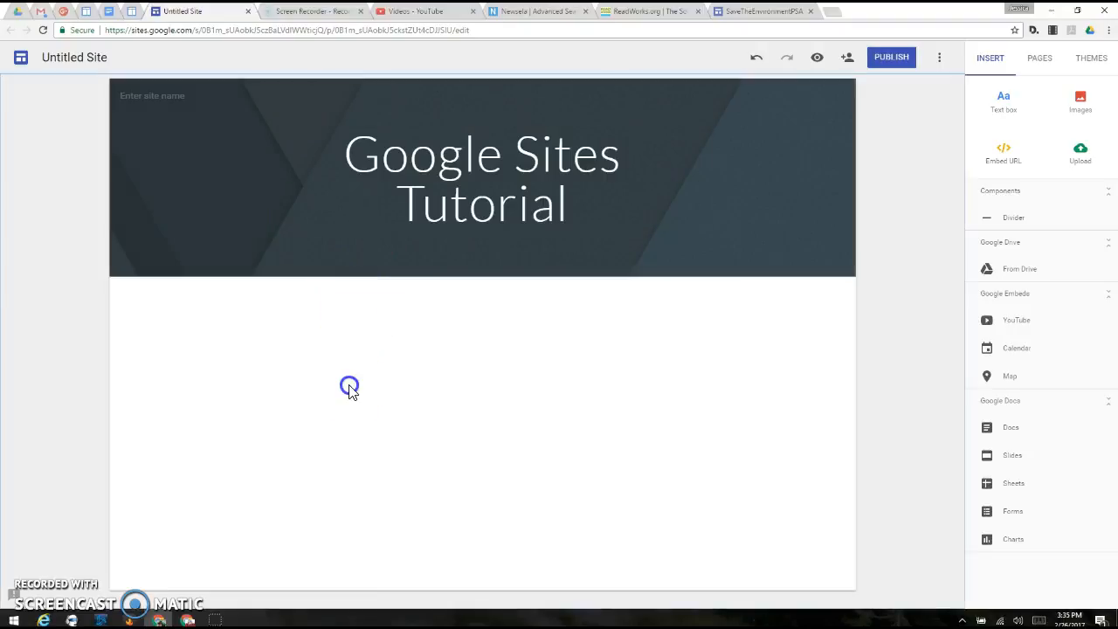
Step: Try the Subheading style on the page title and set it back to the Title style
left_click(568, 207)
left_click(295, 103)
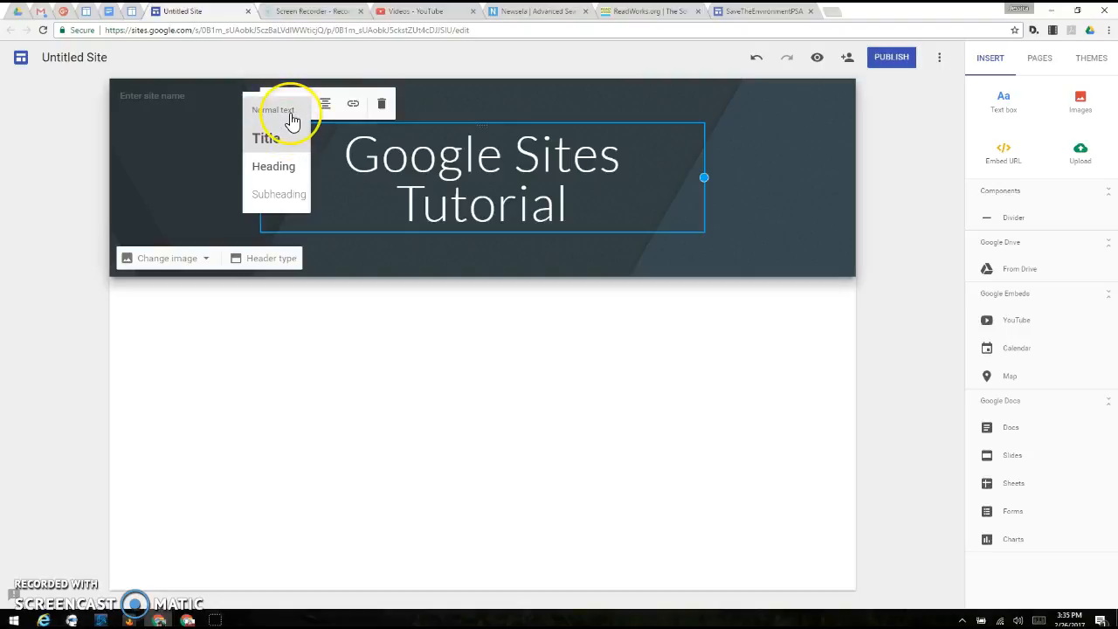
left_click(273, 193)
left_click(297, 145)
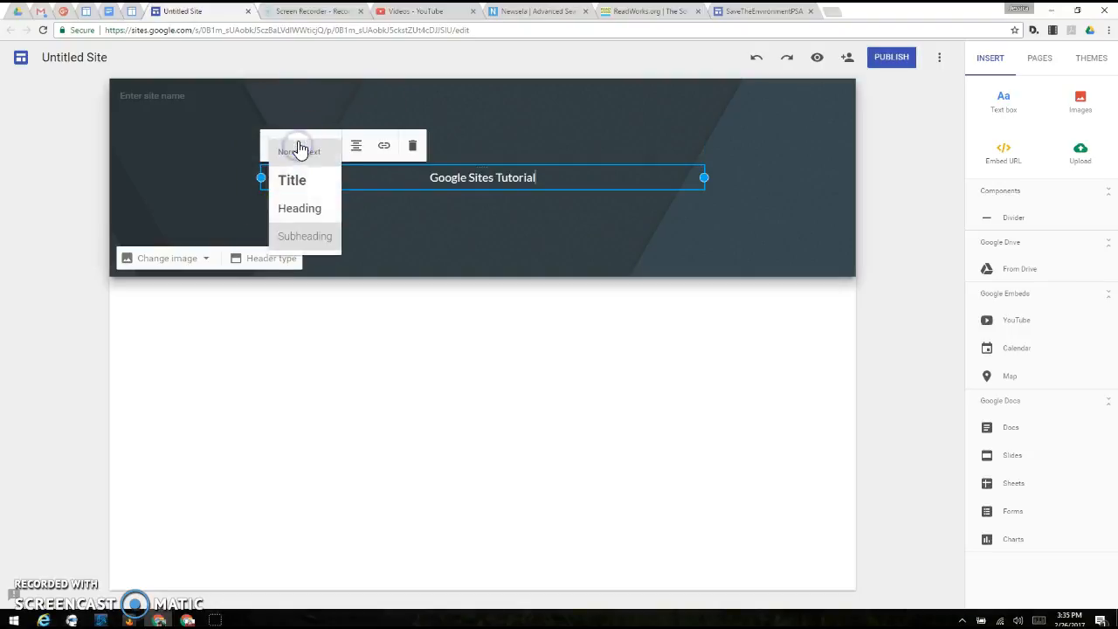
left_click(304, 163)
left_click(319, 147)
left_click(301, 179)
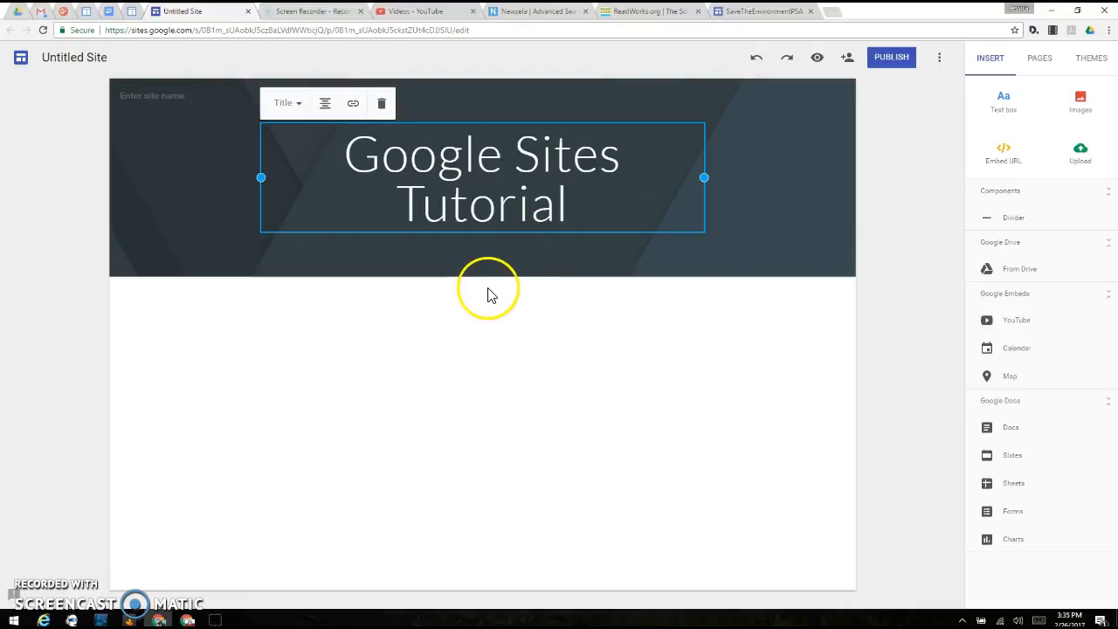
left_click(252, 414)
left_click(614, 201)
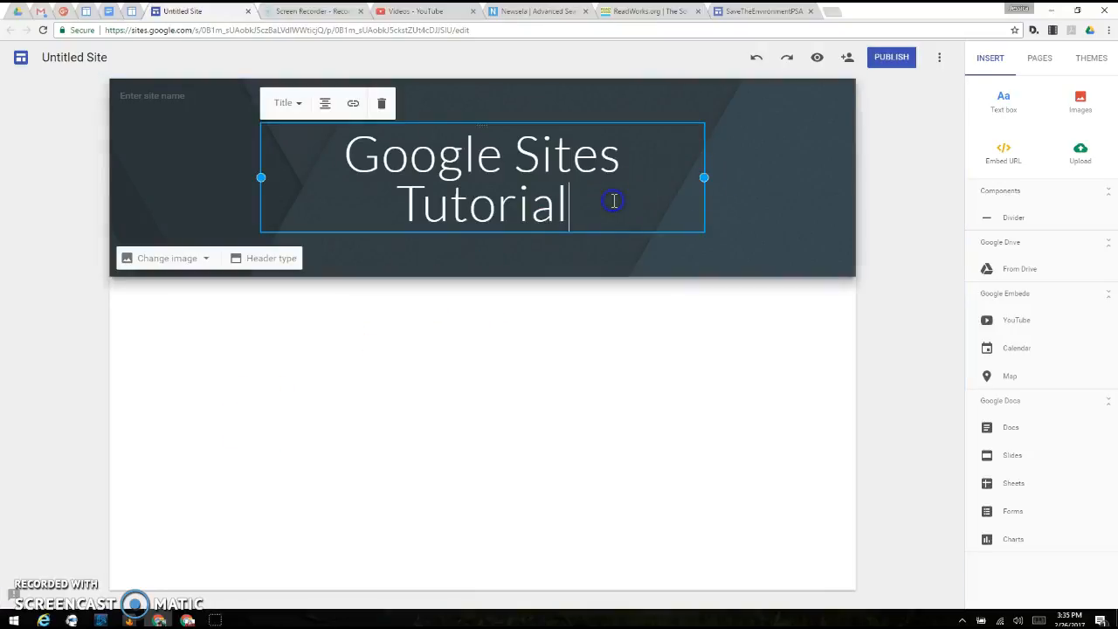
Step: Try the Diplomat and Vision themes on the site and apply the Level theme
left_click(1093, 59)
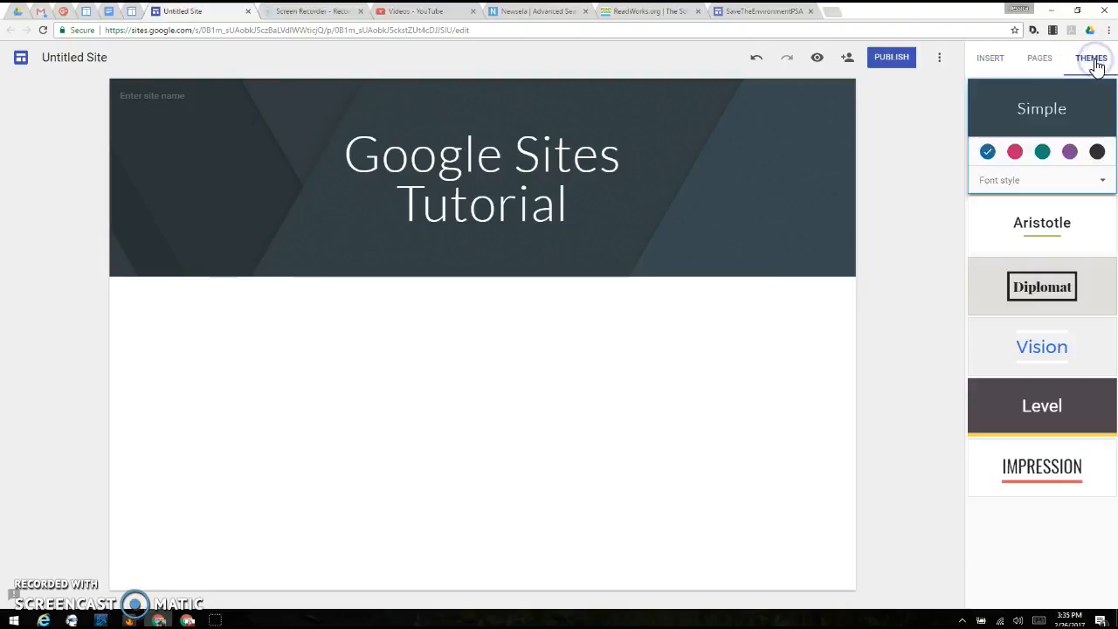
left_click(1065, 295)
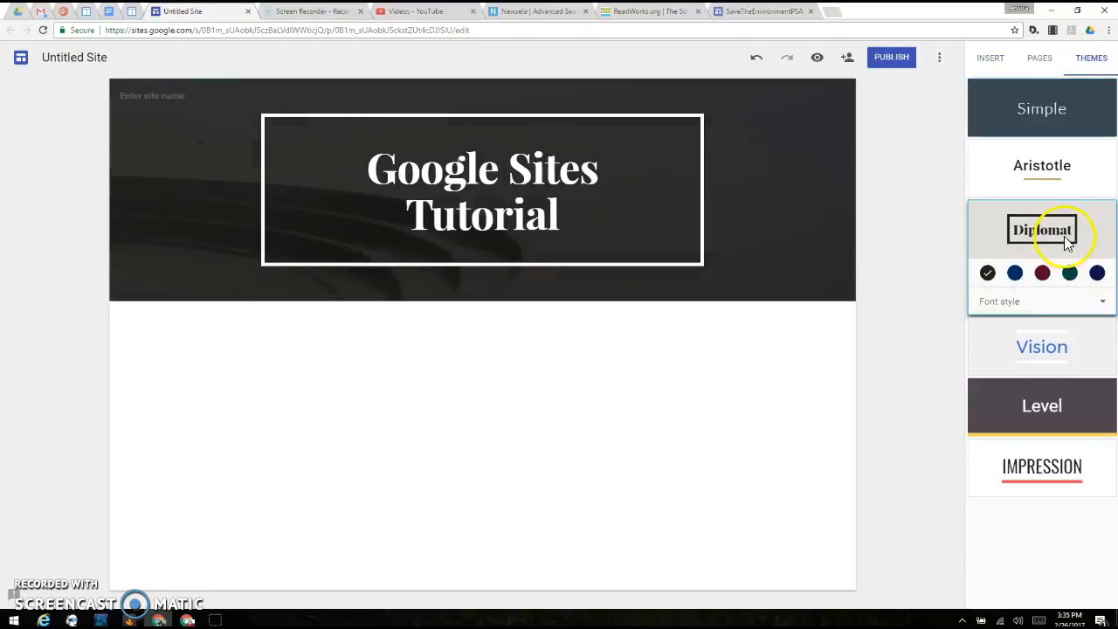
left_click(1039, 349)
left_click(1036, 409)
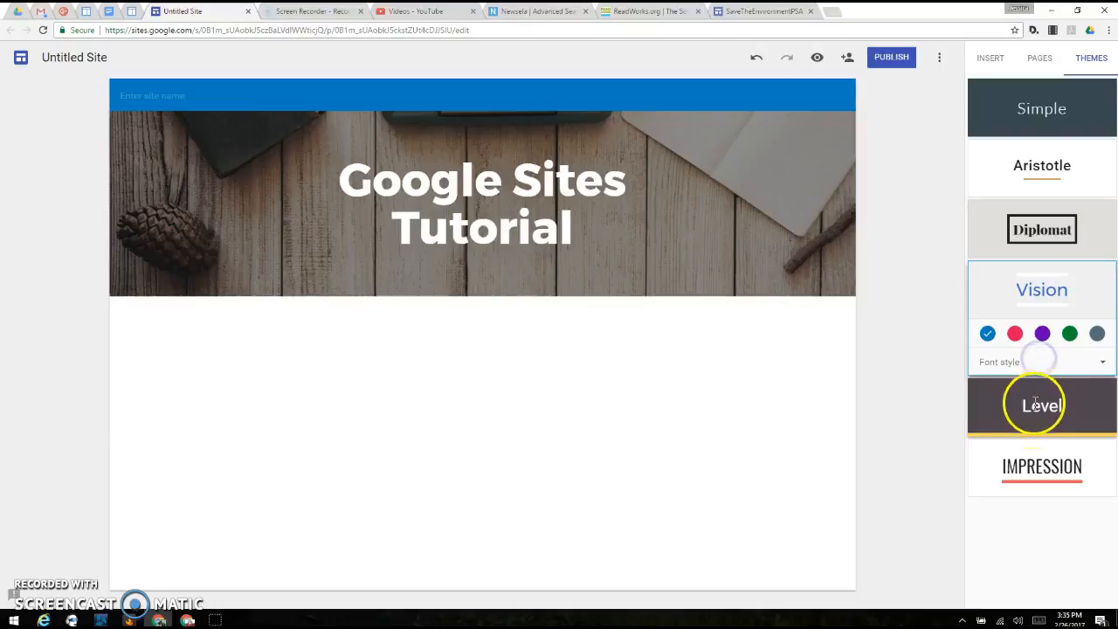
Step: Try the Slab and Narrow font styles for the Level theme and return to Sans
left_click(1090, 422)
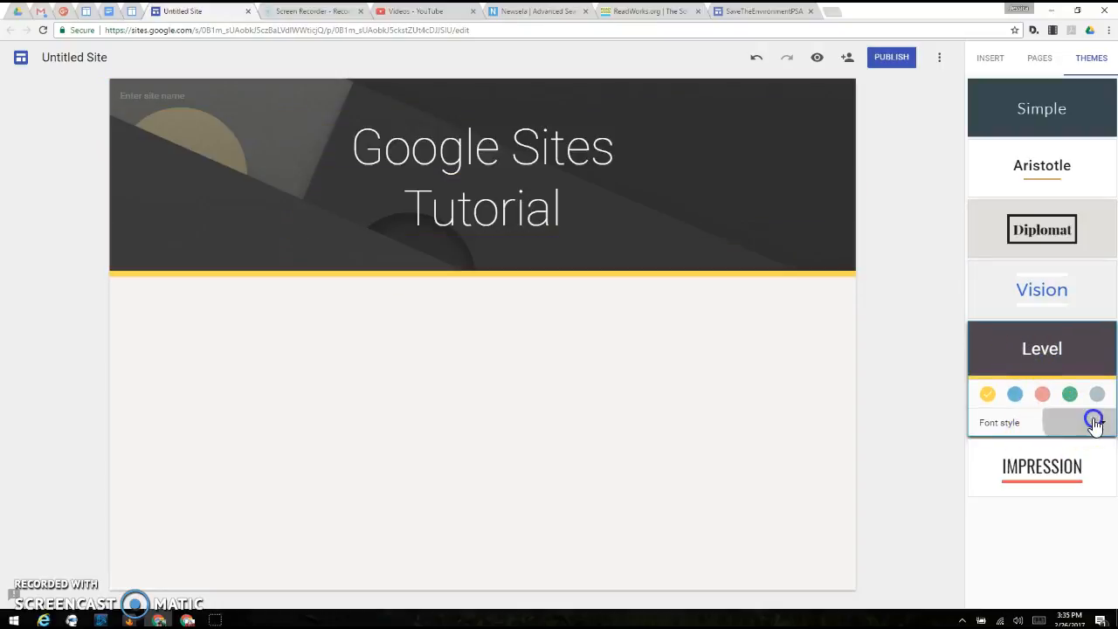
left_click(1067, 456)
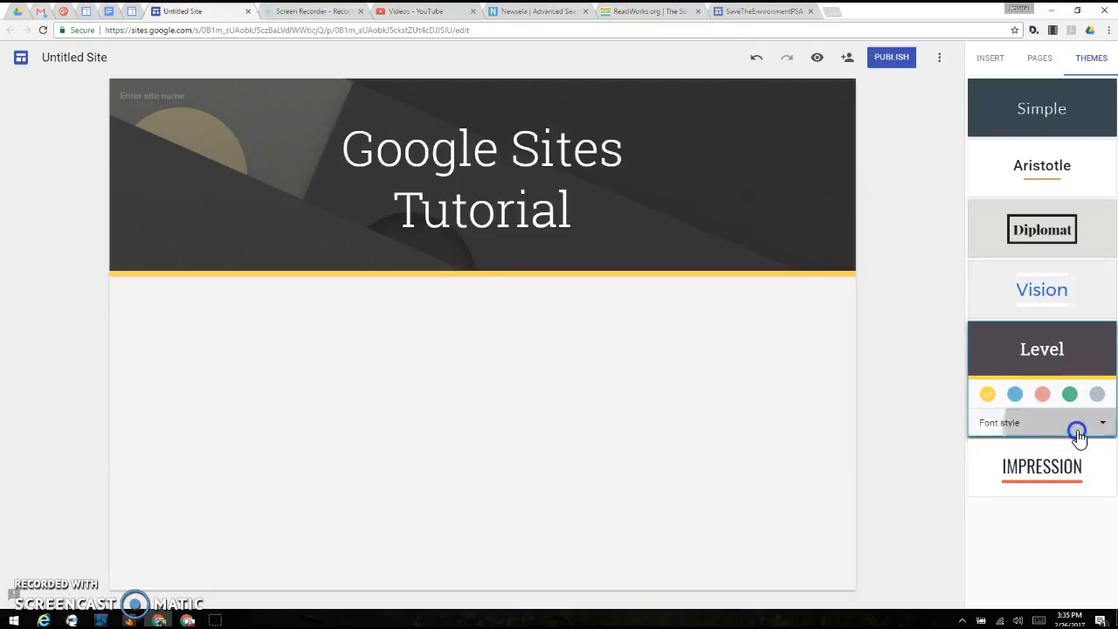
left_click(1074, 430)
left_click(1038, 486)
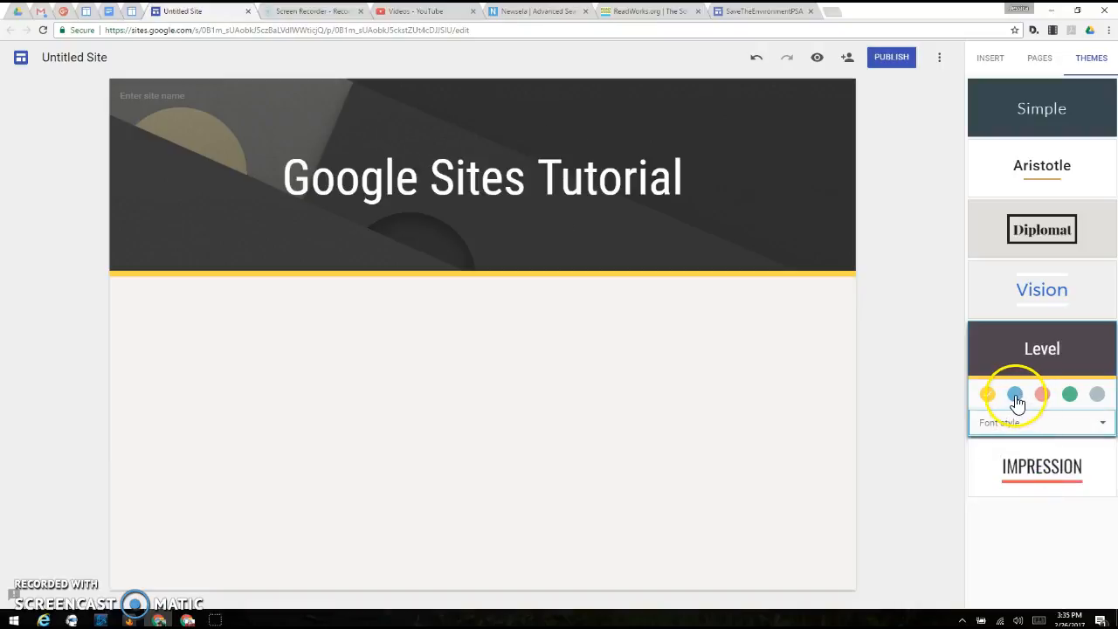
left_click(1013, 426)
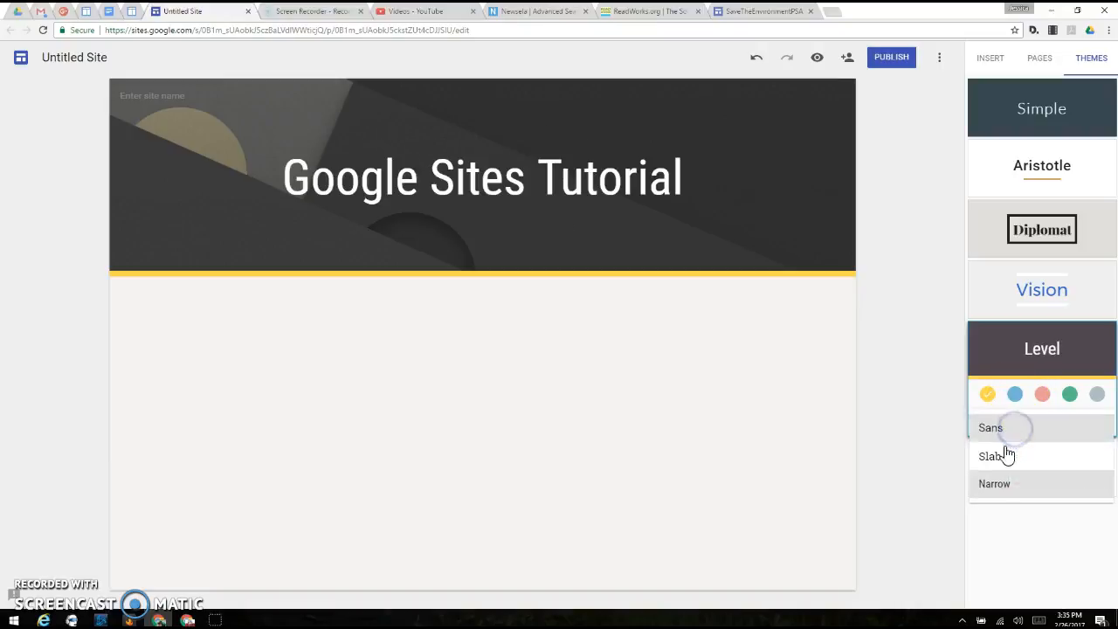
left_click(1004, 427)
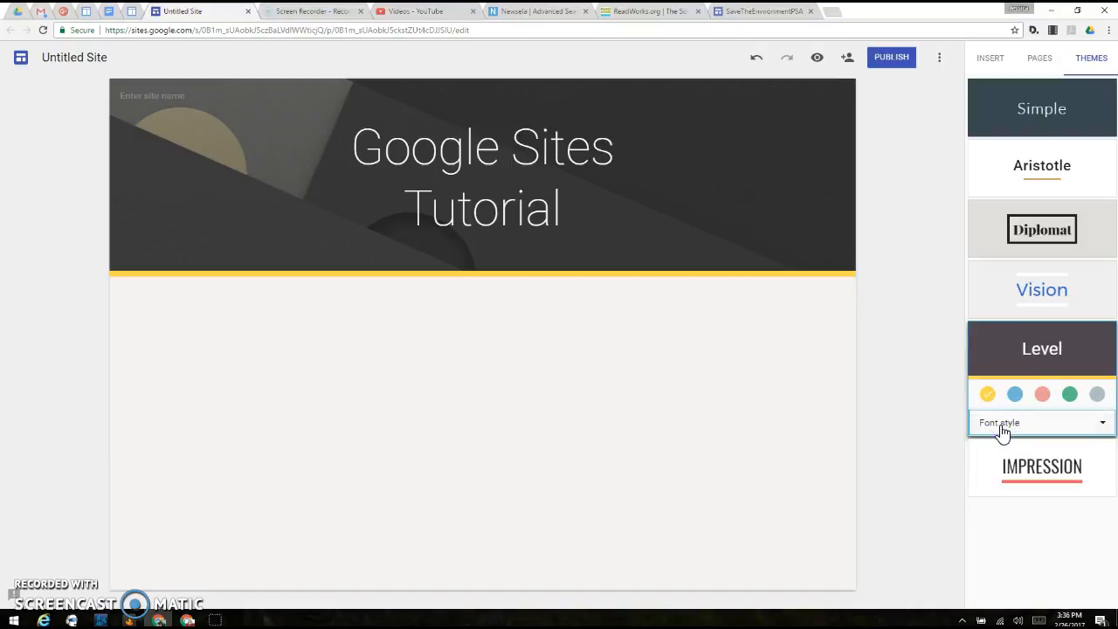
Step: Try the blue colour for the Level theme, set it to green, and return to the insert options
left_click(1012, 394)
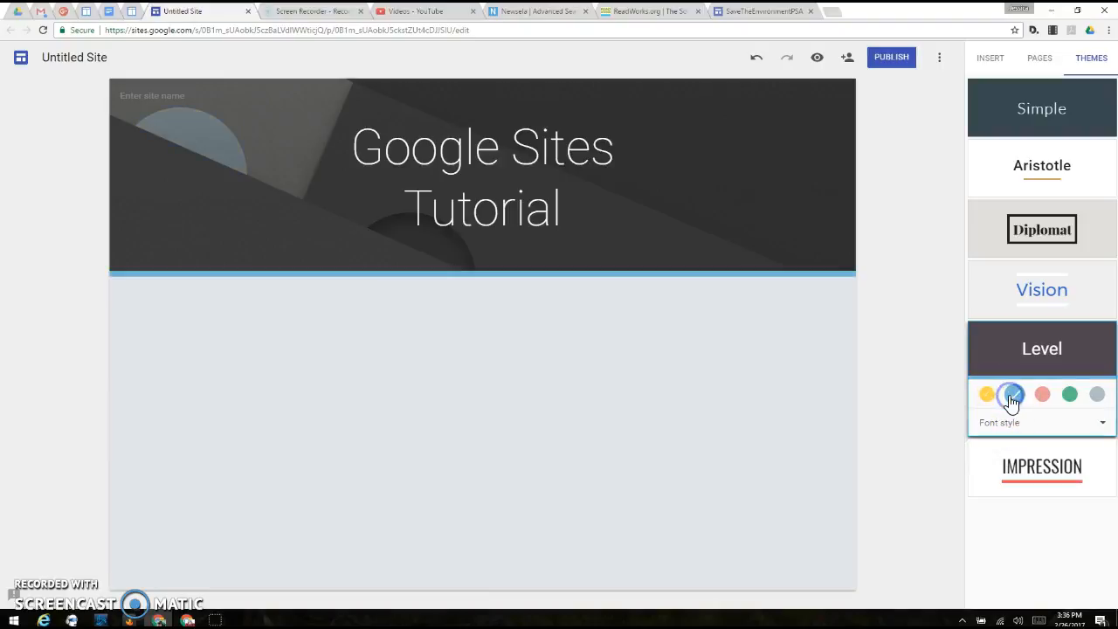
left_click(1069, 395)
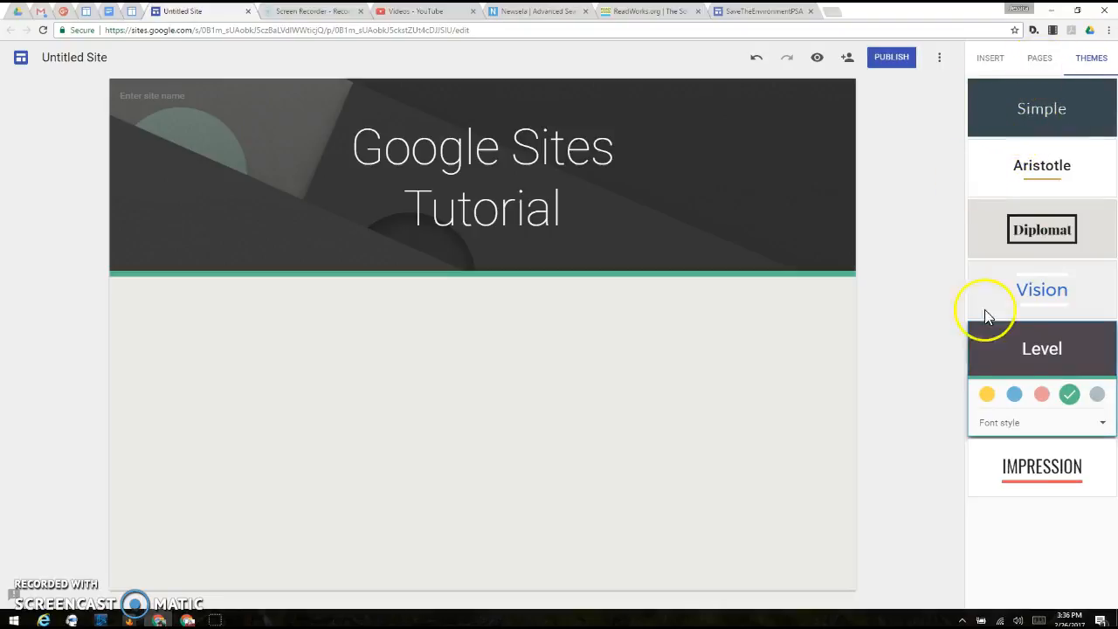
left_click(982, 59)
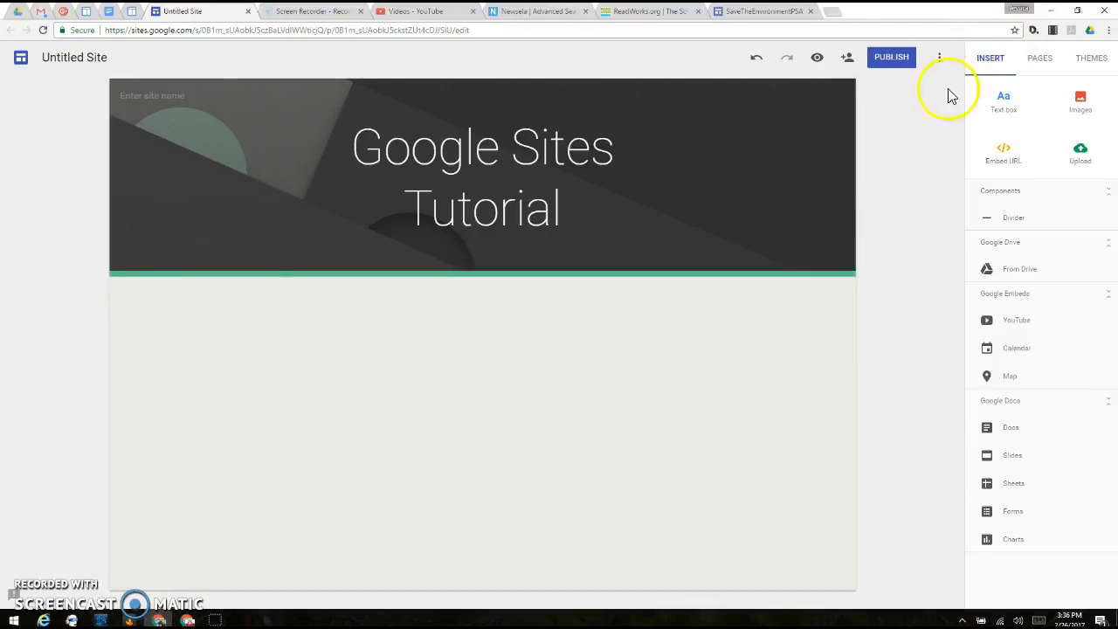
Step: Start choosing a new header image and search Google images for "sites"
mouse_move(193, 225)
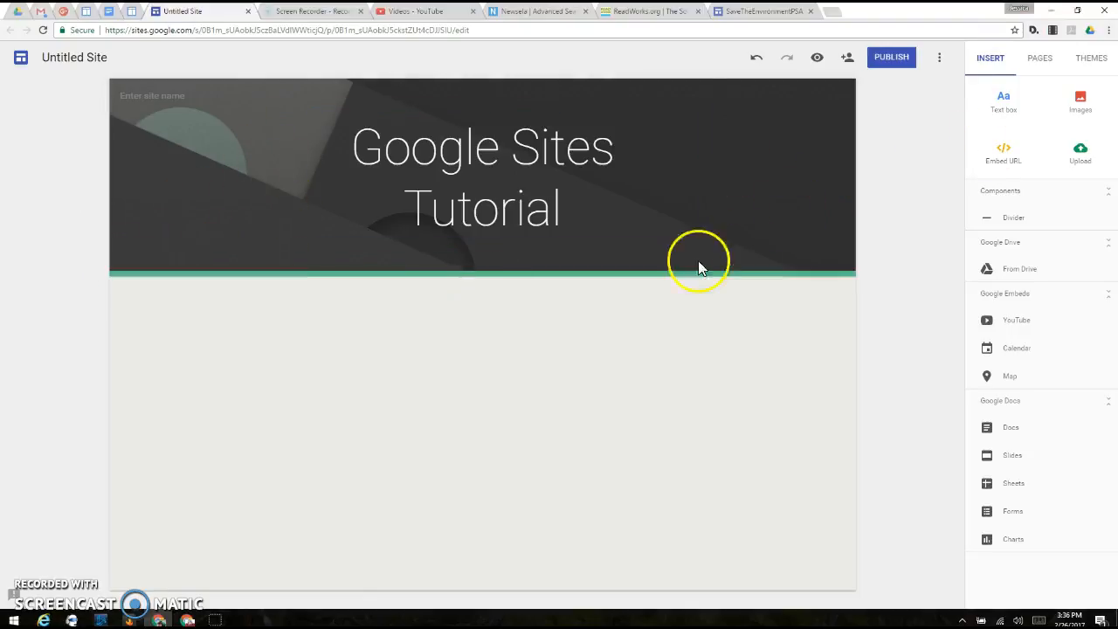
left_click(166, 258)
left_click(178, 318)
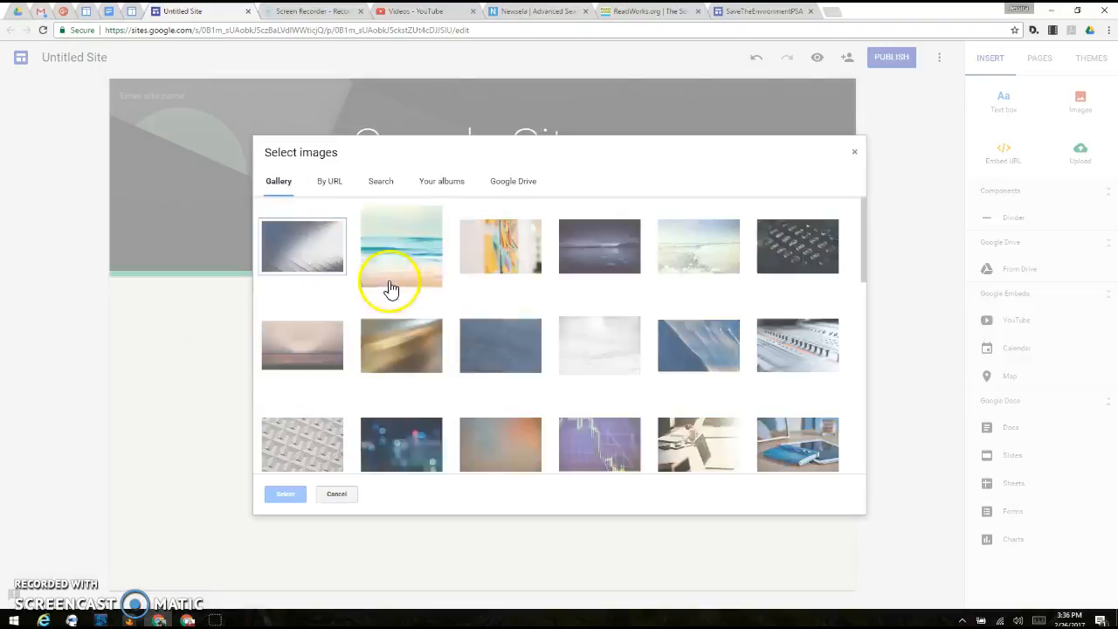
left_click(378, 183)
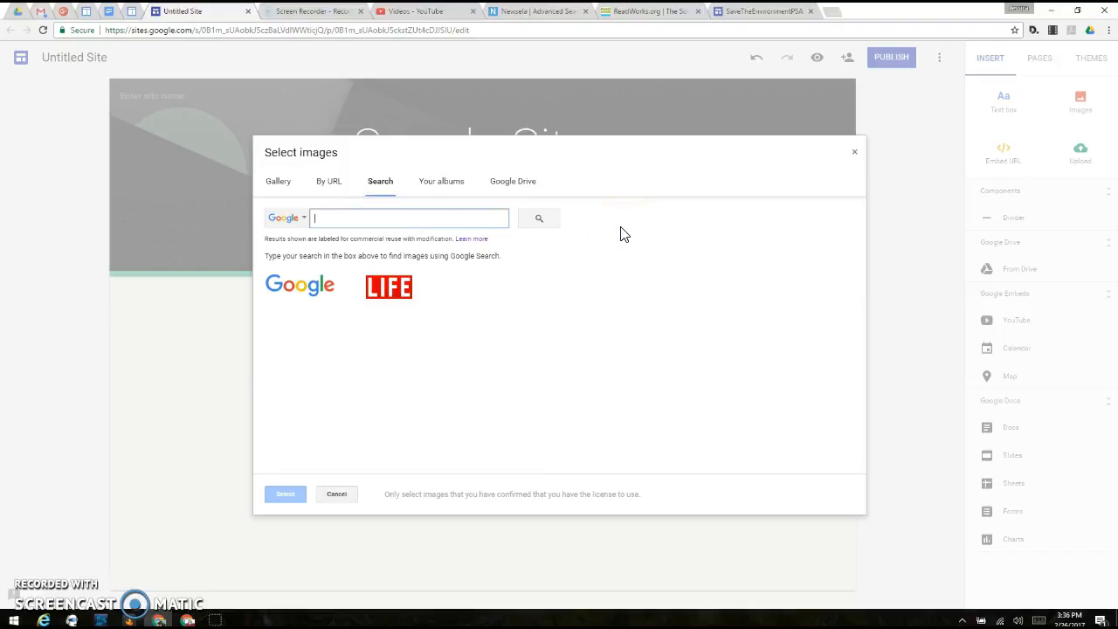
key("Return")
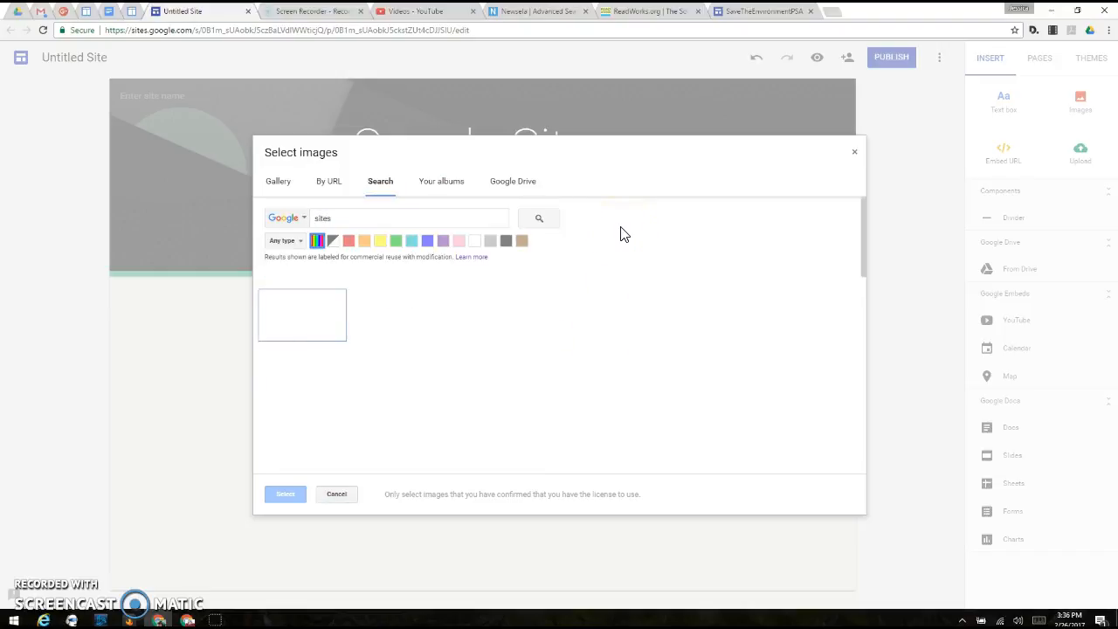
Step: Search the images for "google" instead and set the first result, the Google logo, as the header image
left_click_drag(363, 221, 259, 217)
type("google")
key("Return")
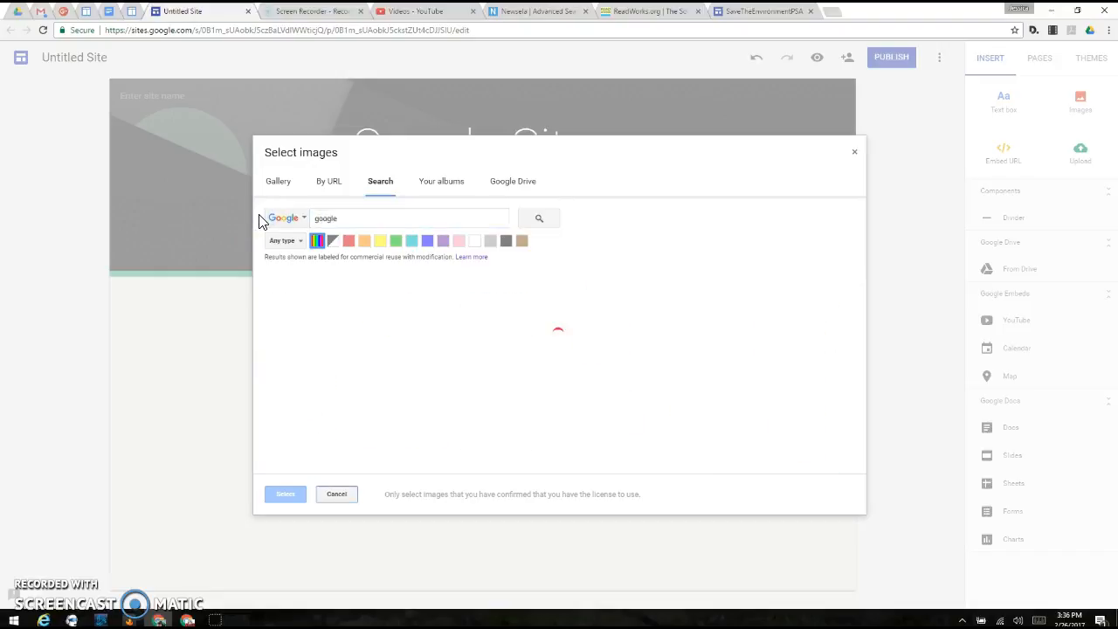
left_click(270, 312)
left_click(281, 499)
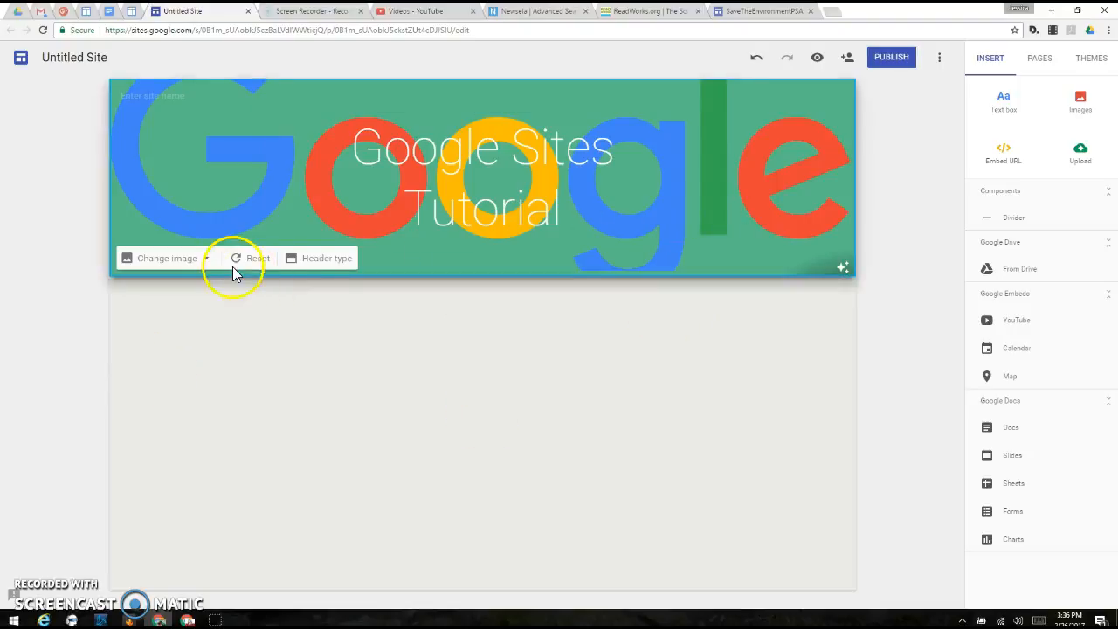
Step: Undo the header image change and redo it
left_click(757, 61)
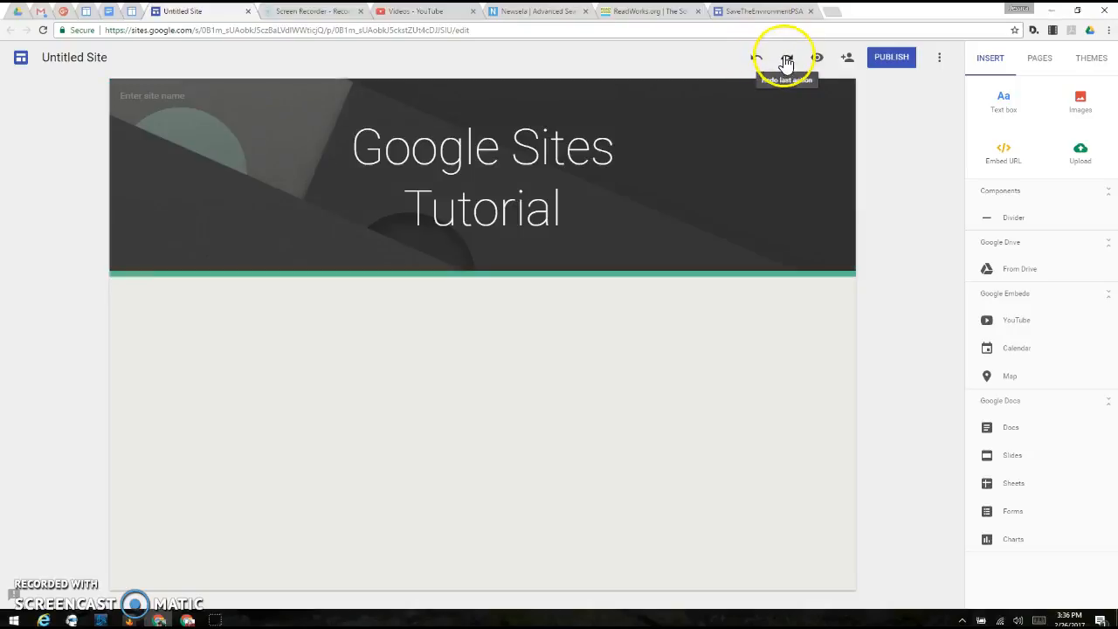
left_click(785, 59)
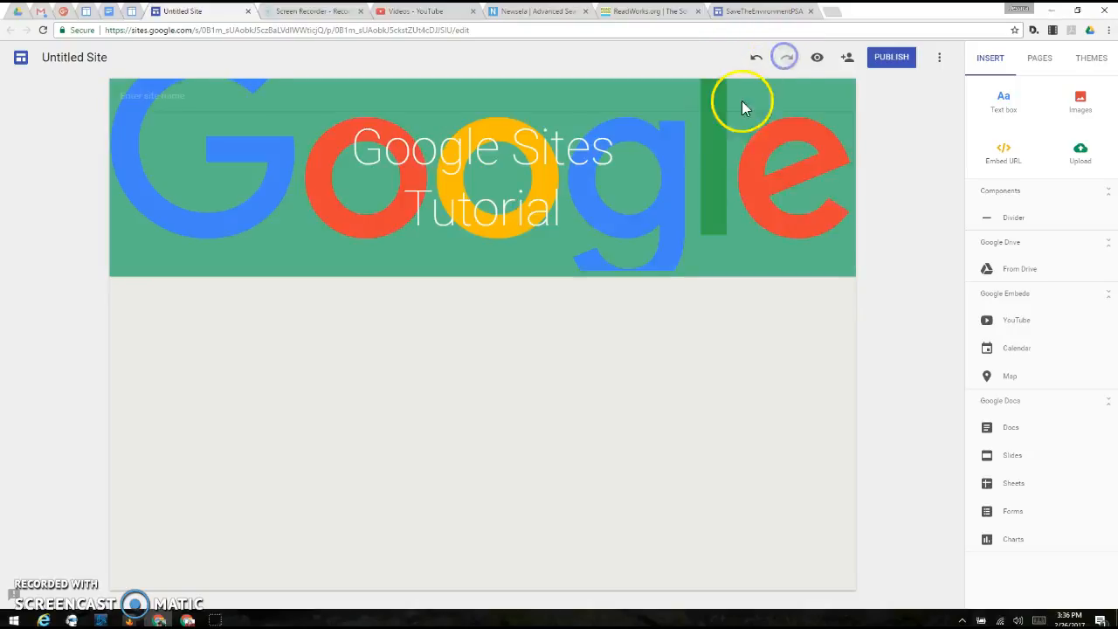
Step: Preview the site as visitors see it and return to the editor
left_click(818, 59)
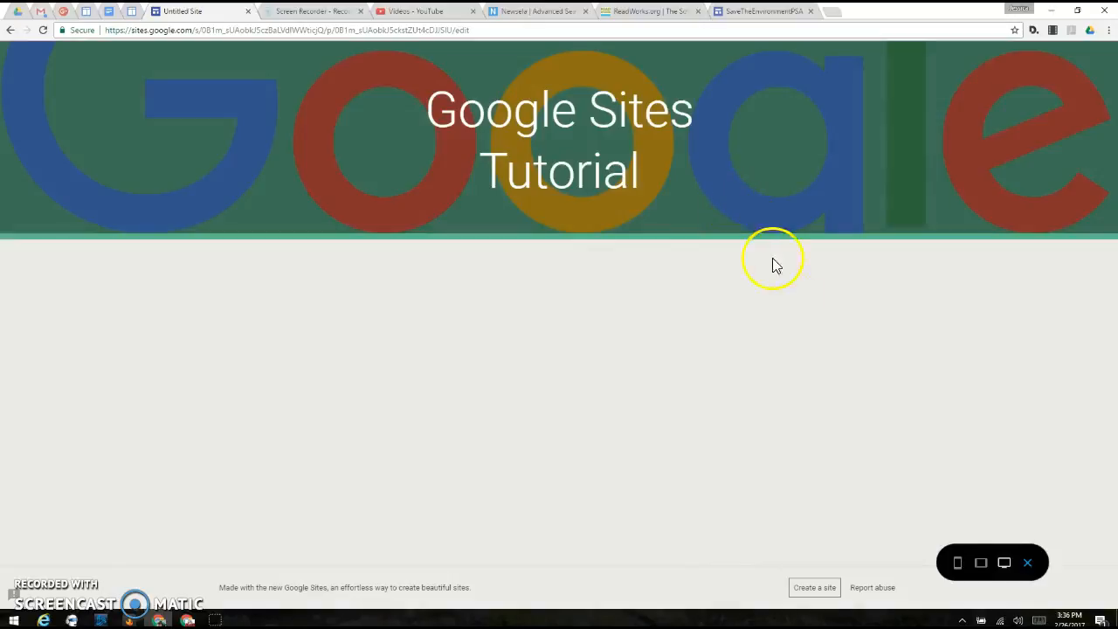
left_click(1028, 563)
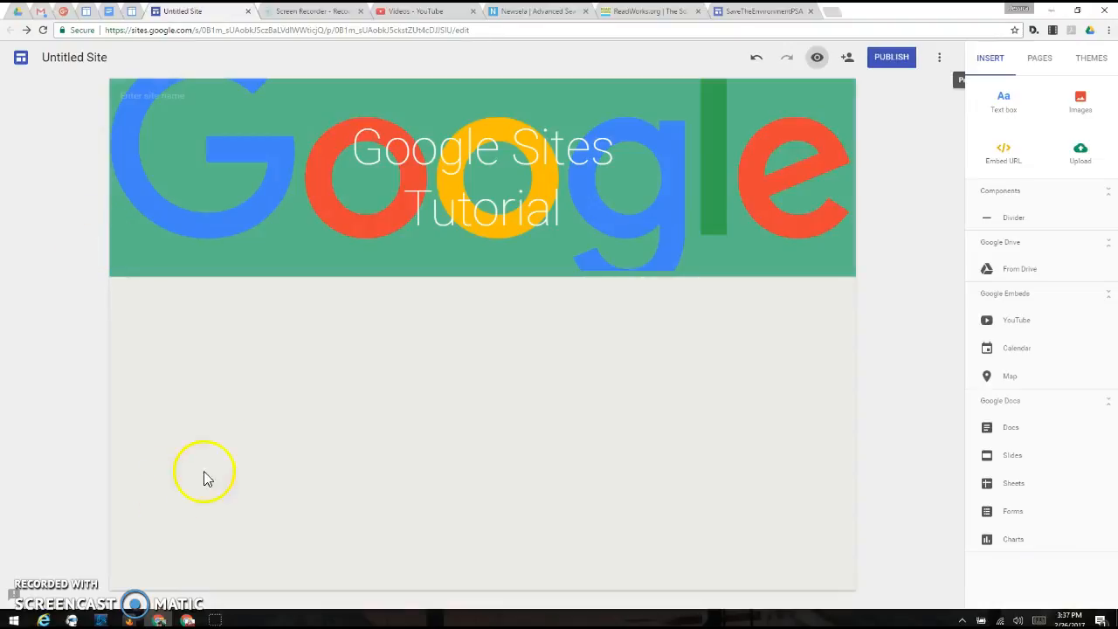
Step: Bring up the quick insert wheel in the blank area below the header, view its options and dismiss it
left_click(303, 342)
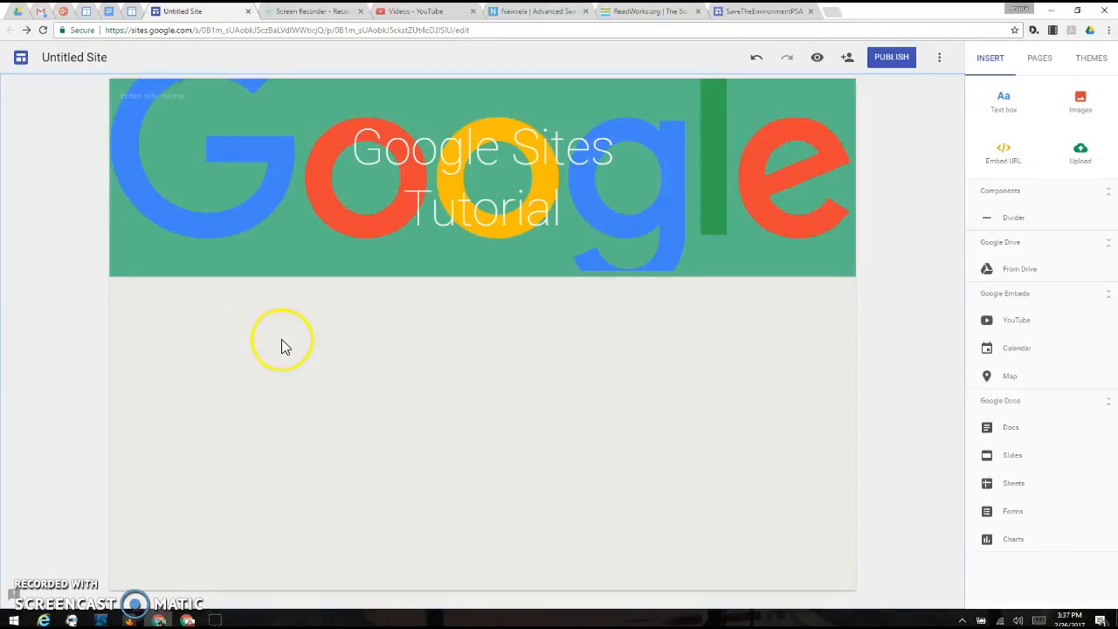
double_click(377, 391)
left_click(390, 394)
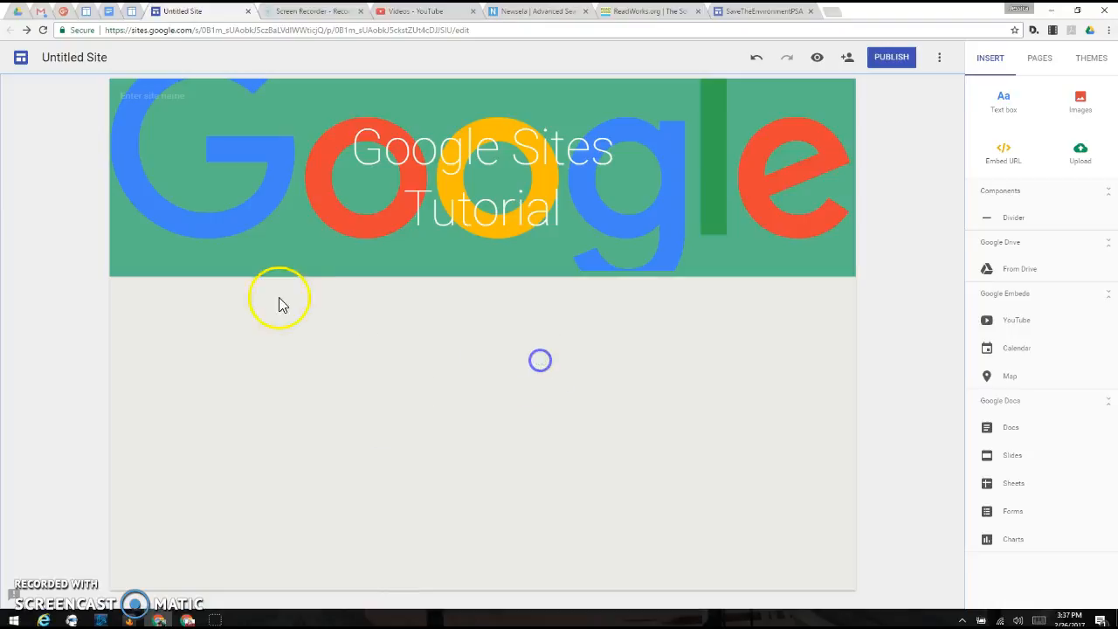
double_click(228, 334)
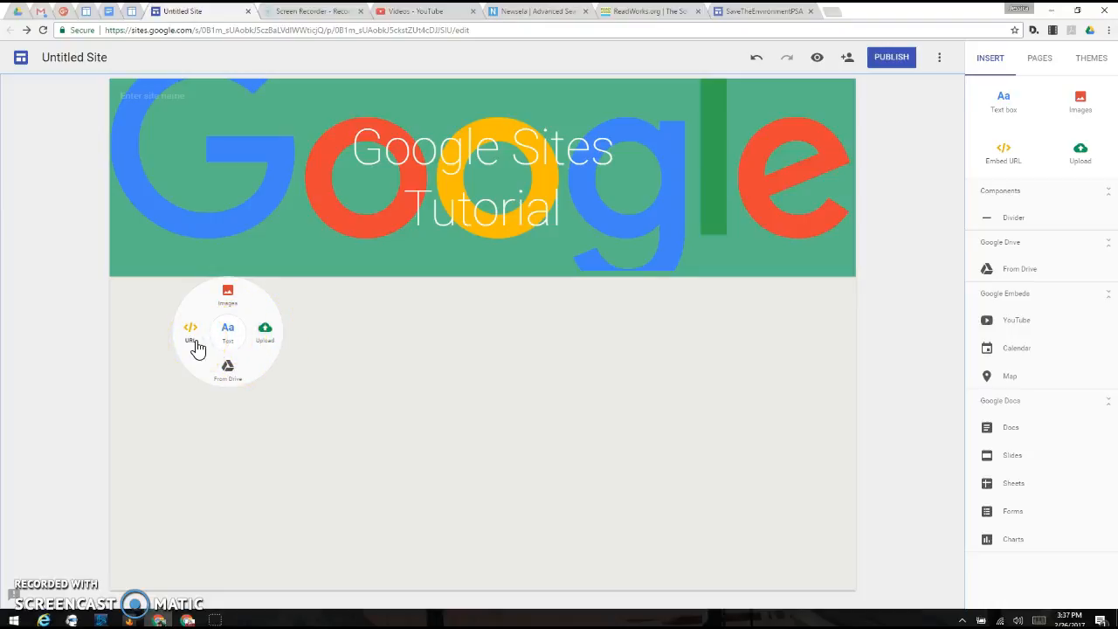
left_click(230, 301)
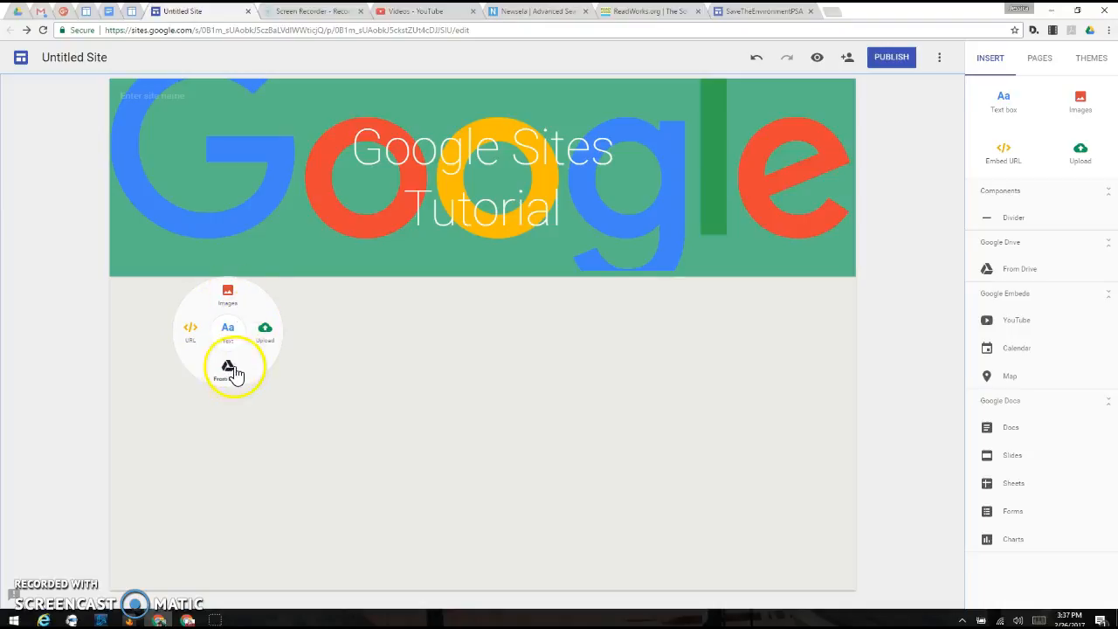
left_click(422, 348)
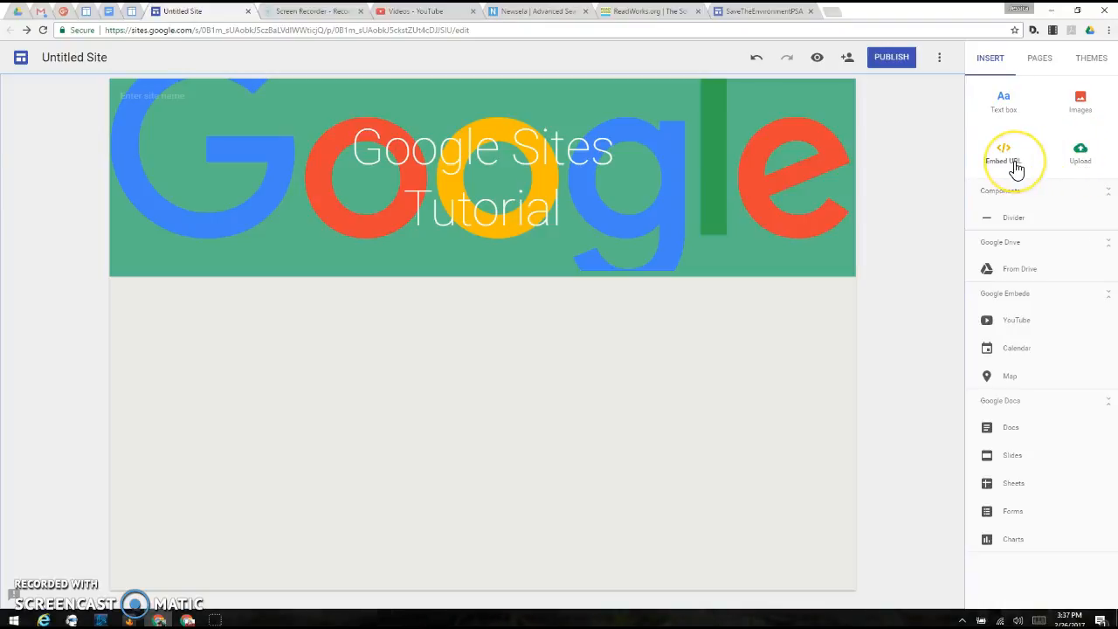
Step: Look through the recently viewed Google Drive files available for insertion and close the Drive file list
left_click(1009, 266)
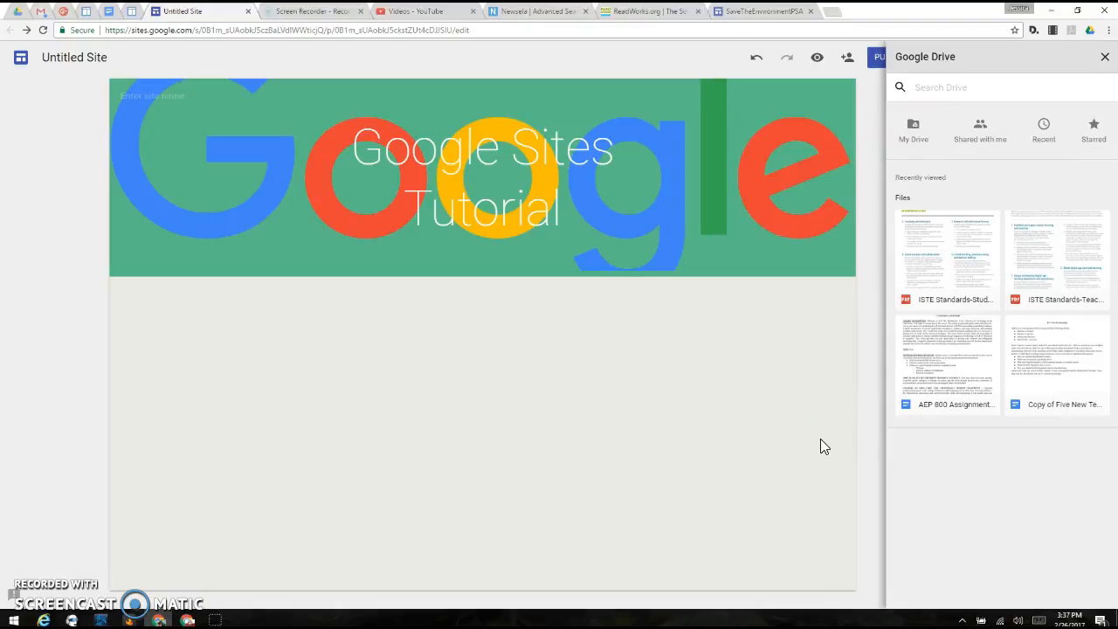
left_click(864, 410)
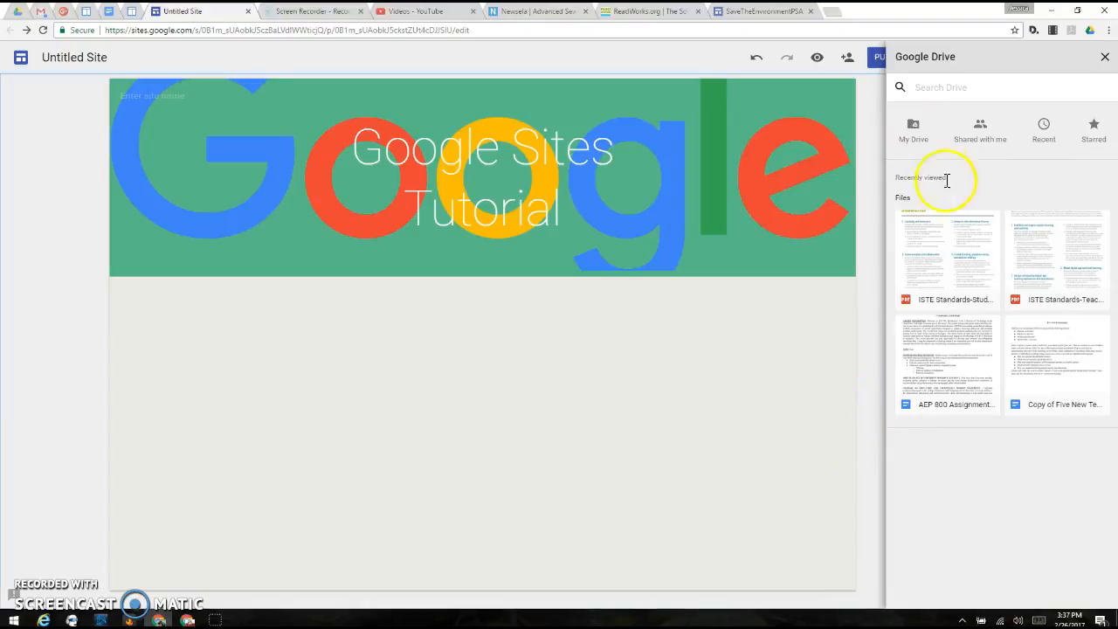
left_click(1104, 57)
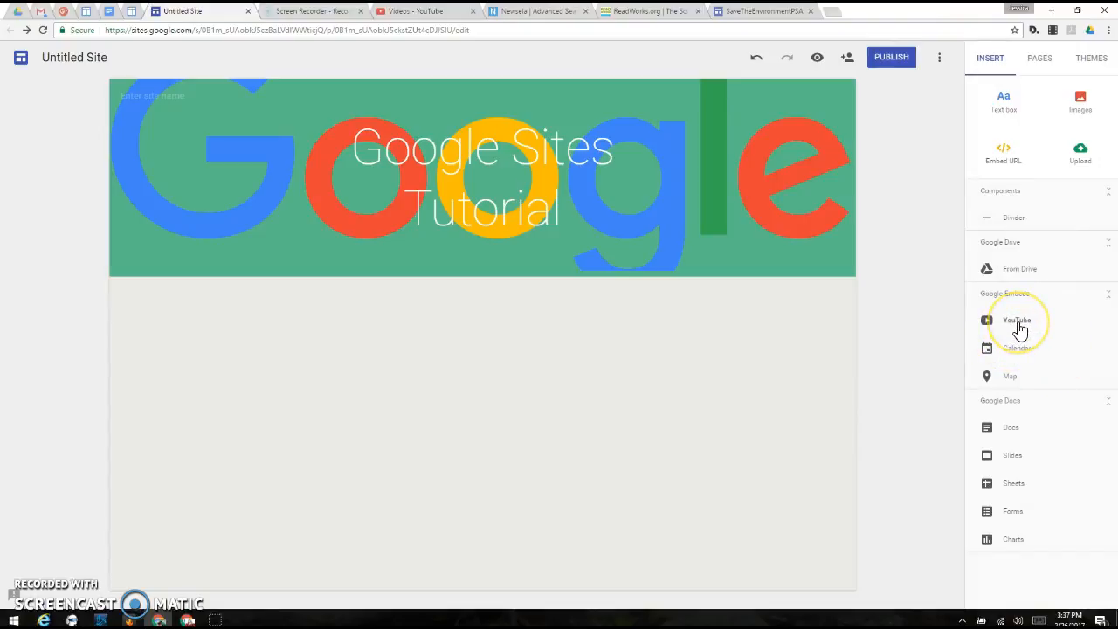
left_click(1017, 349)
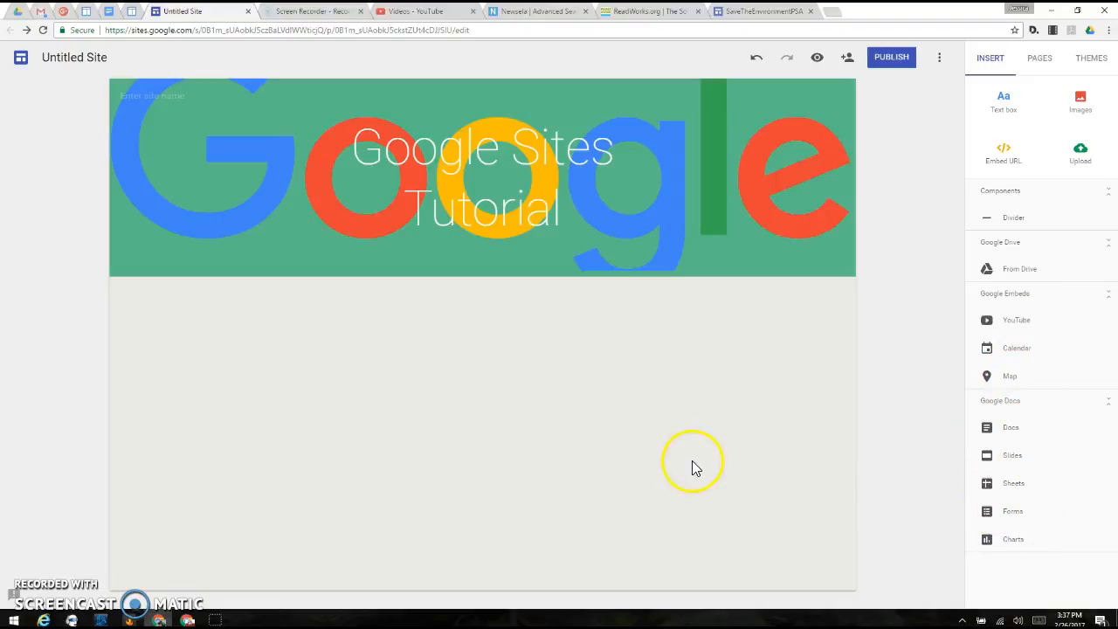
Step: Insert the ISTE Standards-Students PDF from Google Drive below the header
double_click(232, 370)
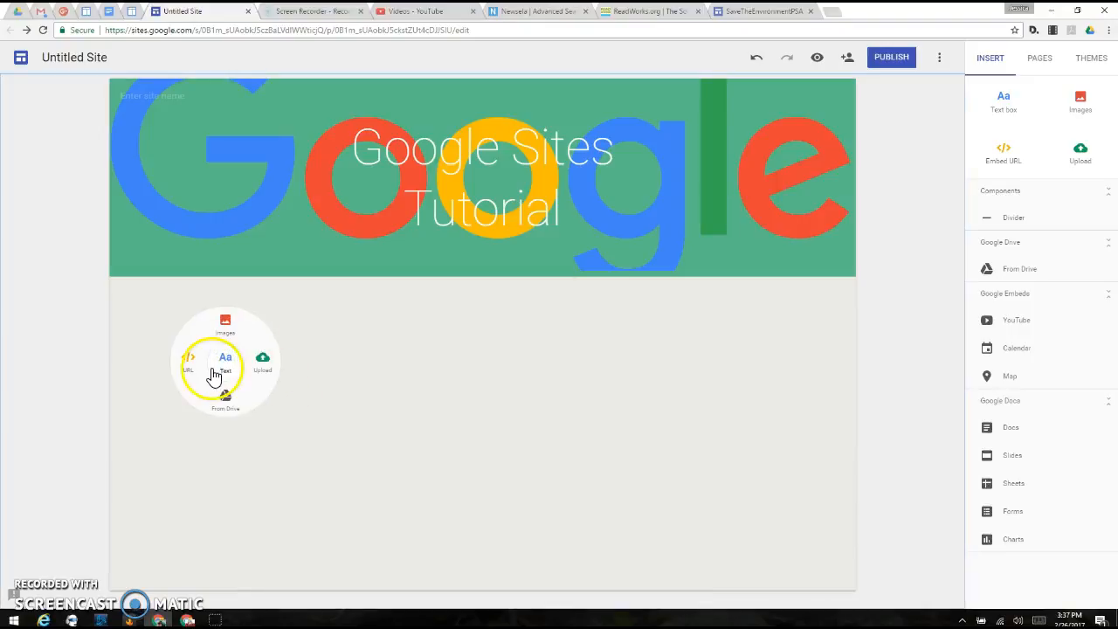
left_click(565, 345)
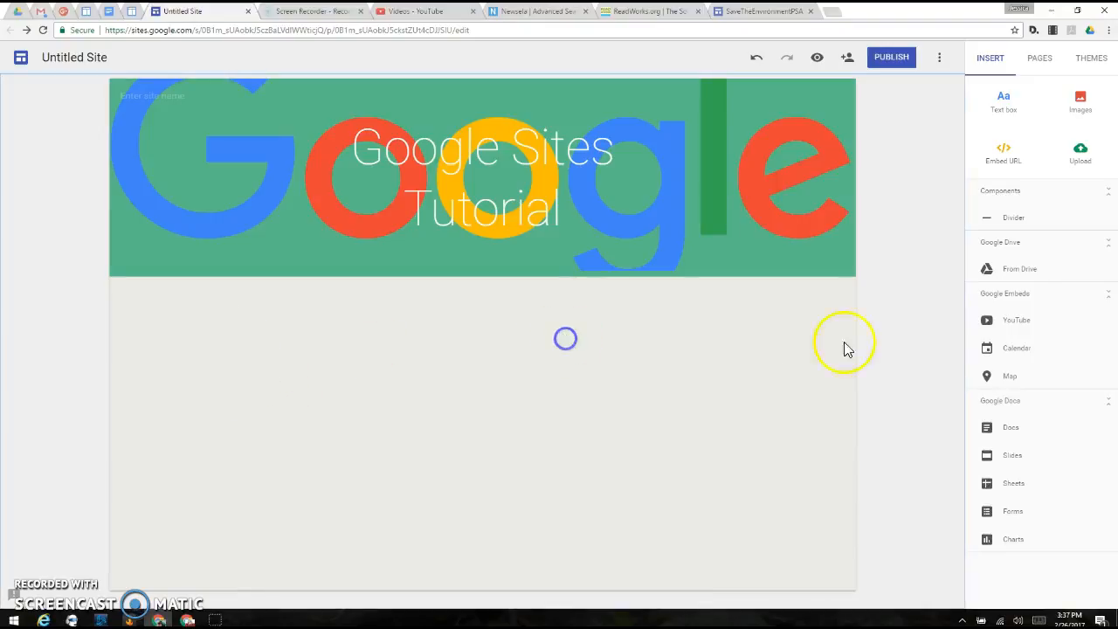
left_click(1013, 267)
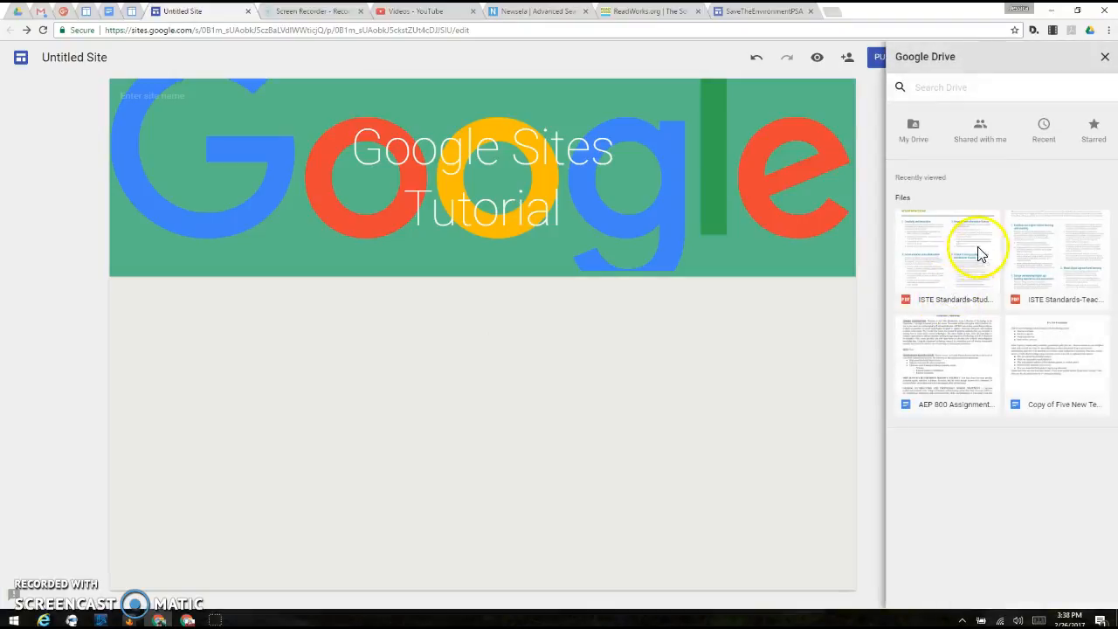
left_click(976, 256)
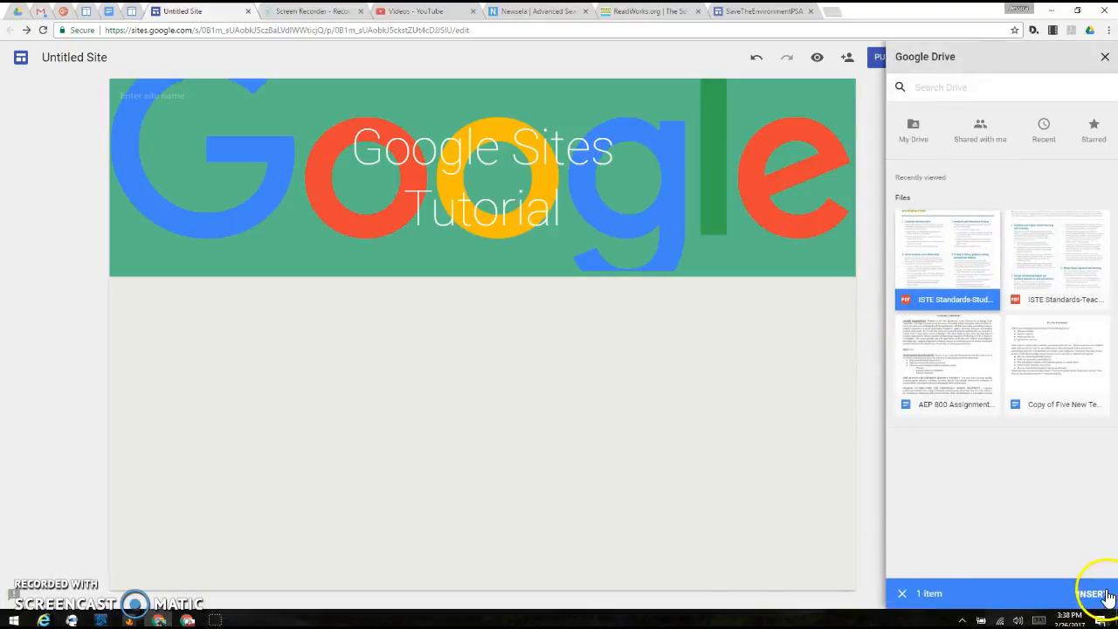
left_click(1102, 594)
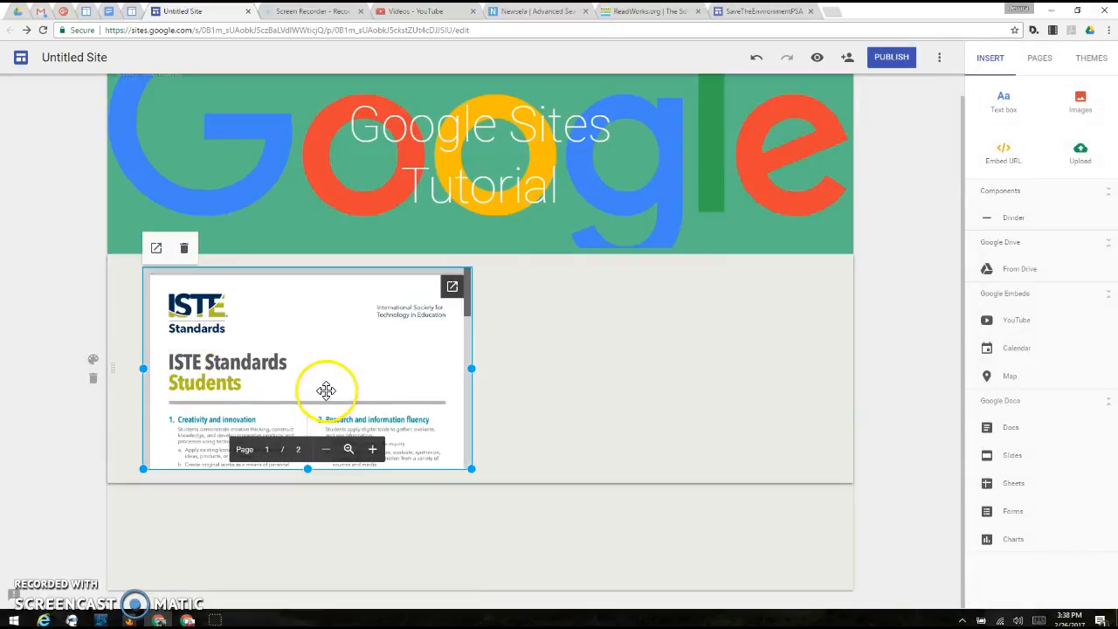
Step: Preview the site, view the embedded PDF in its own tab, close that tab and return to the editor
left_click(817, 57)
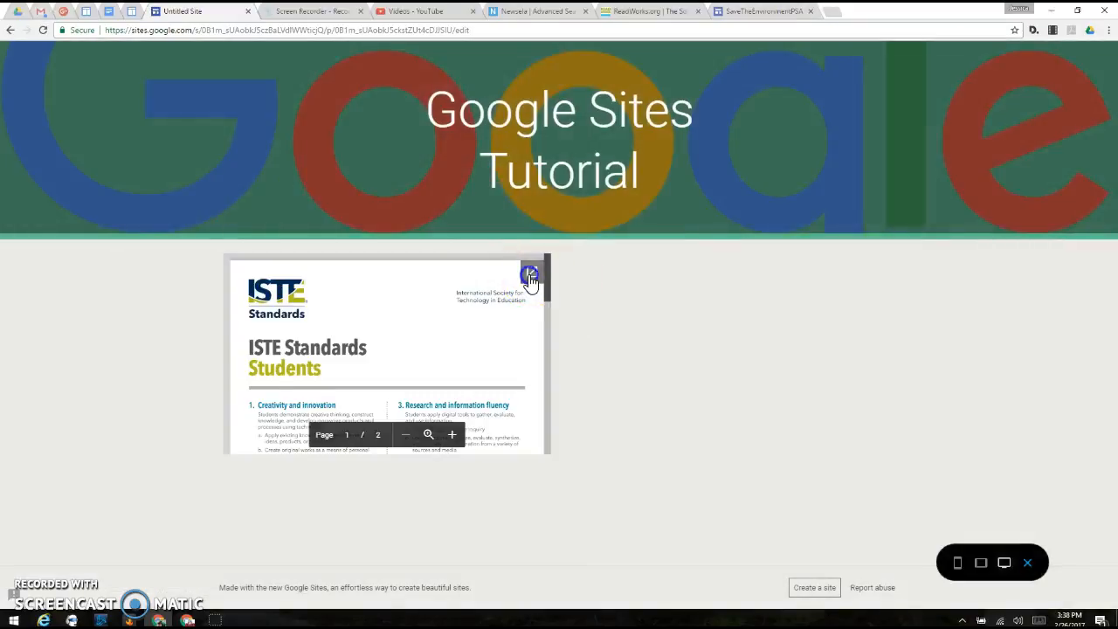
left_click(530, 277)
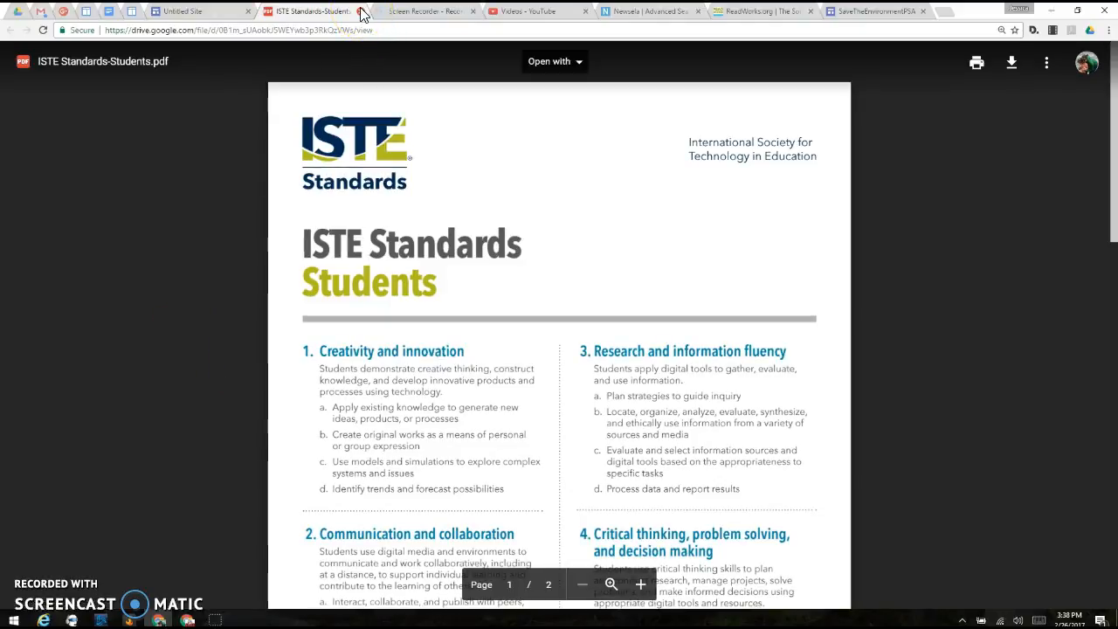
left_click(361, 12)
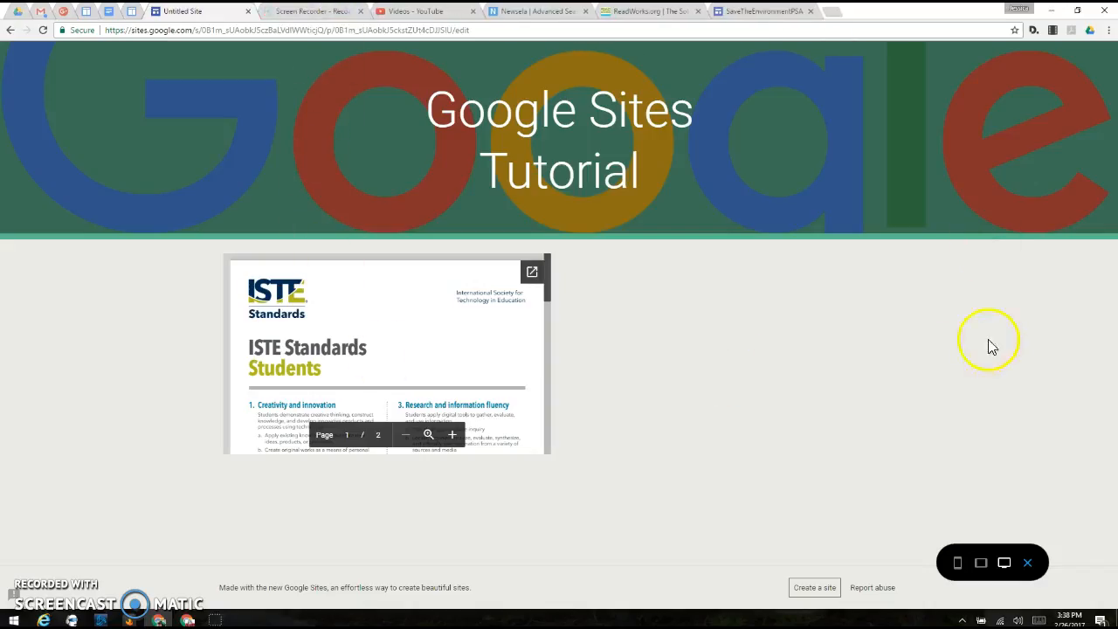
left_click(1028, 566)
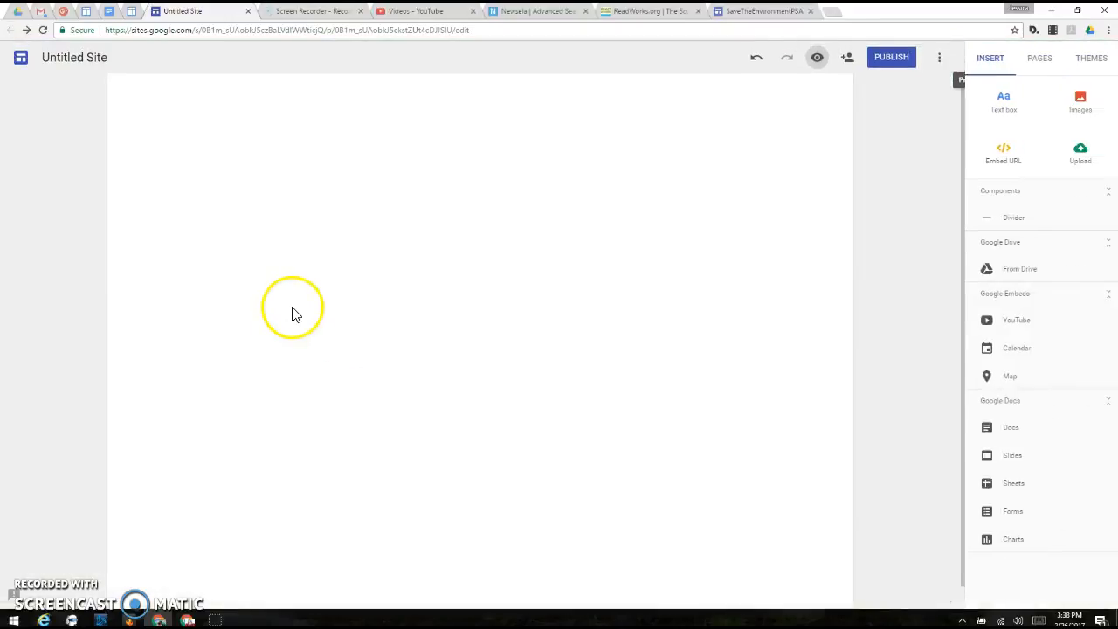
Step: Move the embedded ISTE Standards PDF to the right half of its section
left_click_drag(248, 369, 695, 374)
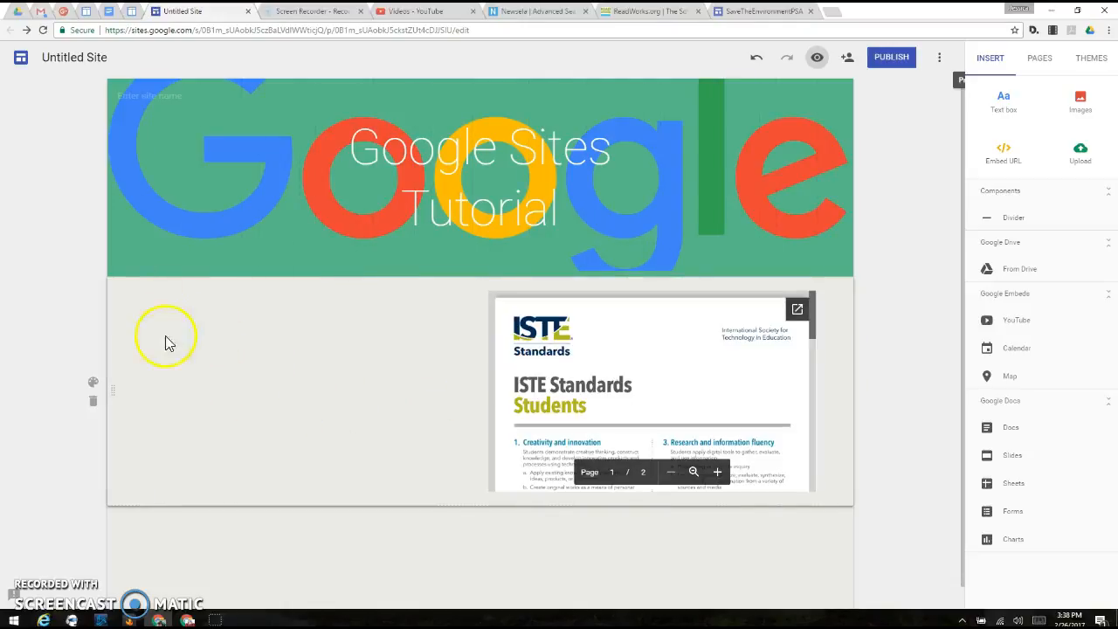
Step: Try the Emphasis 1 and Emphasis 2 styles on the PDF's section and restore the Regular style
left_click(93, 384)
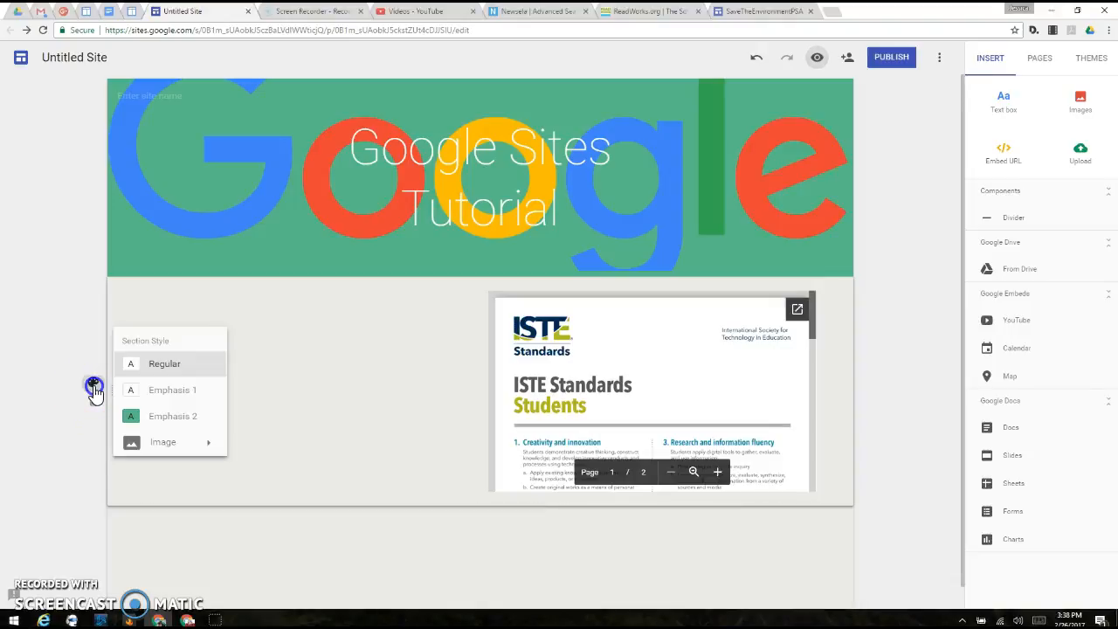
left_click(184, 392)
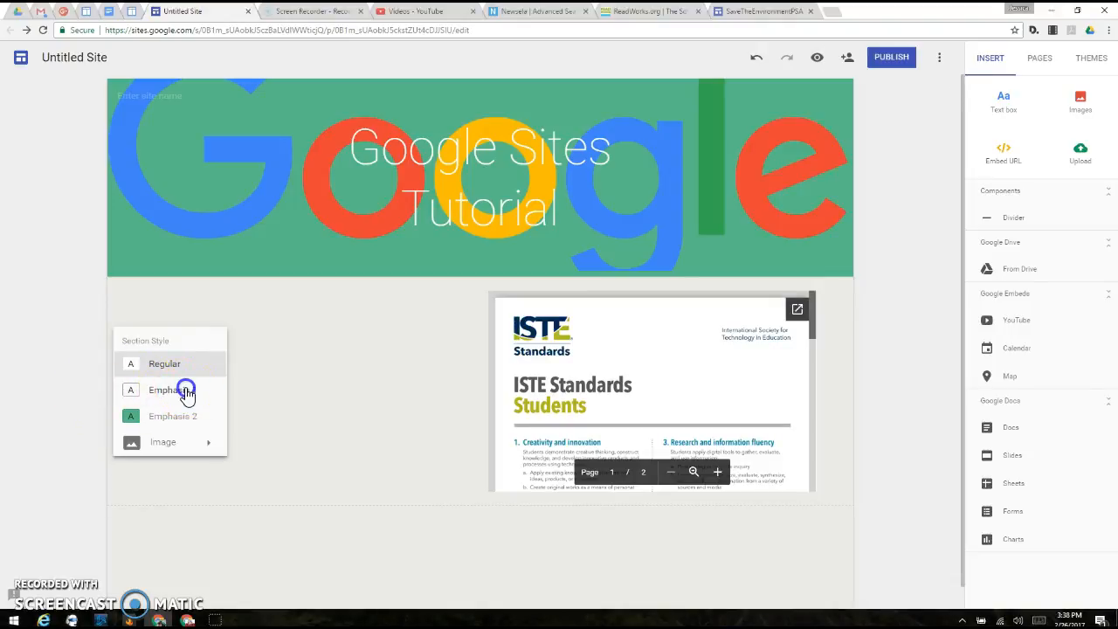
left_click(179, 417)
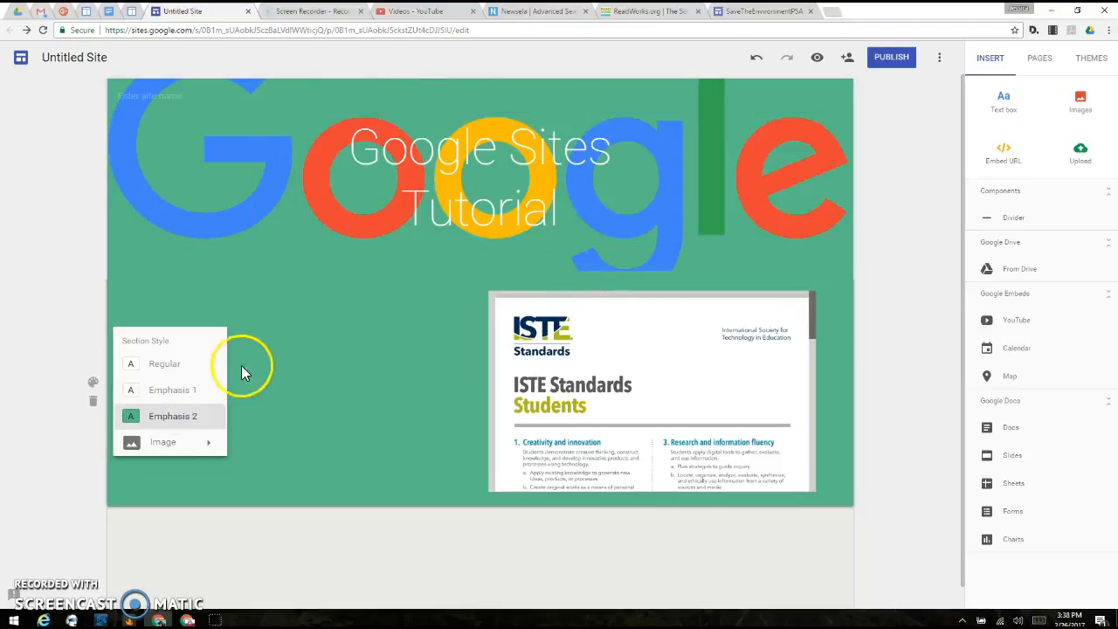
left_click(174, 392)
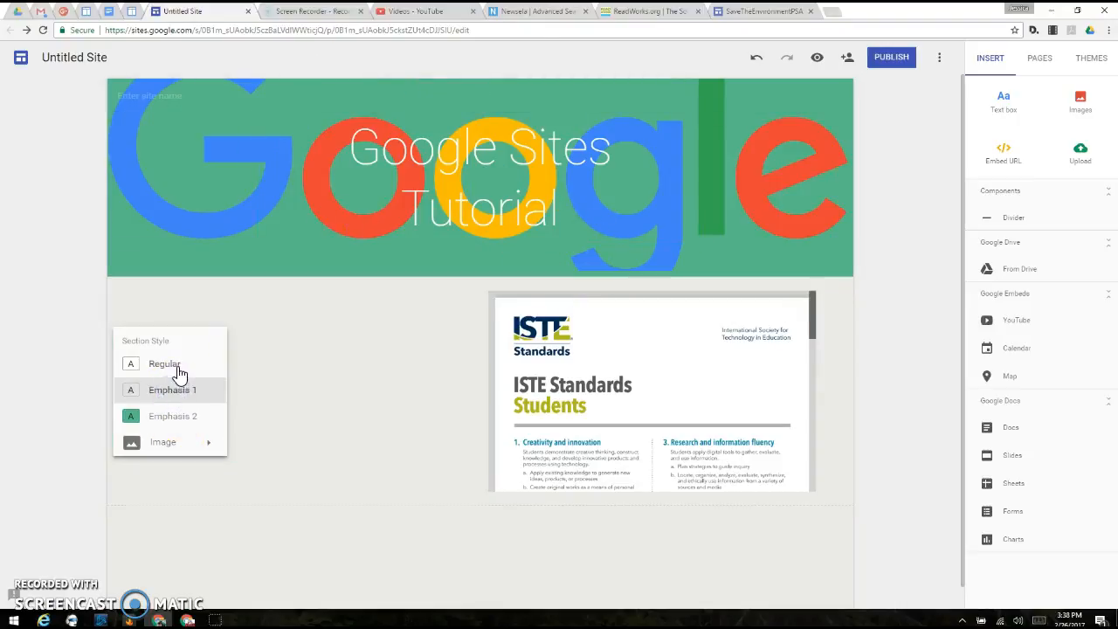
left_click(177, 366)
left_click(32, 356)
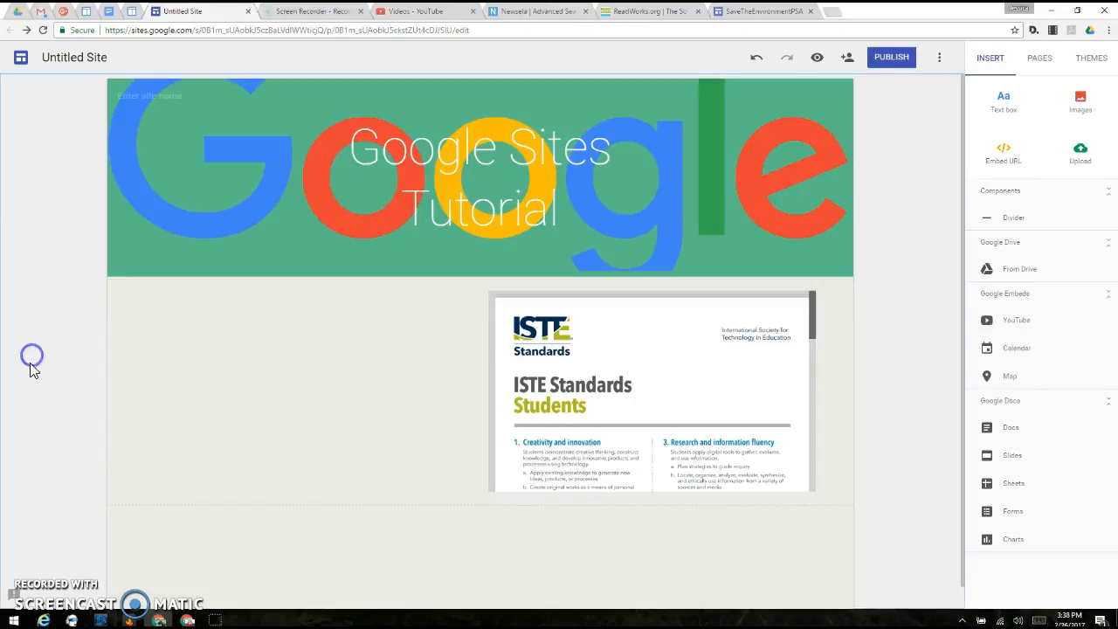
scroll(417, 528, "down", 1)
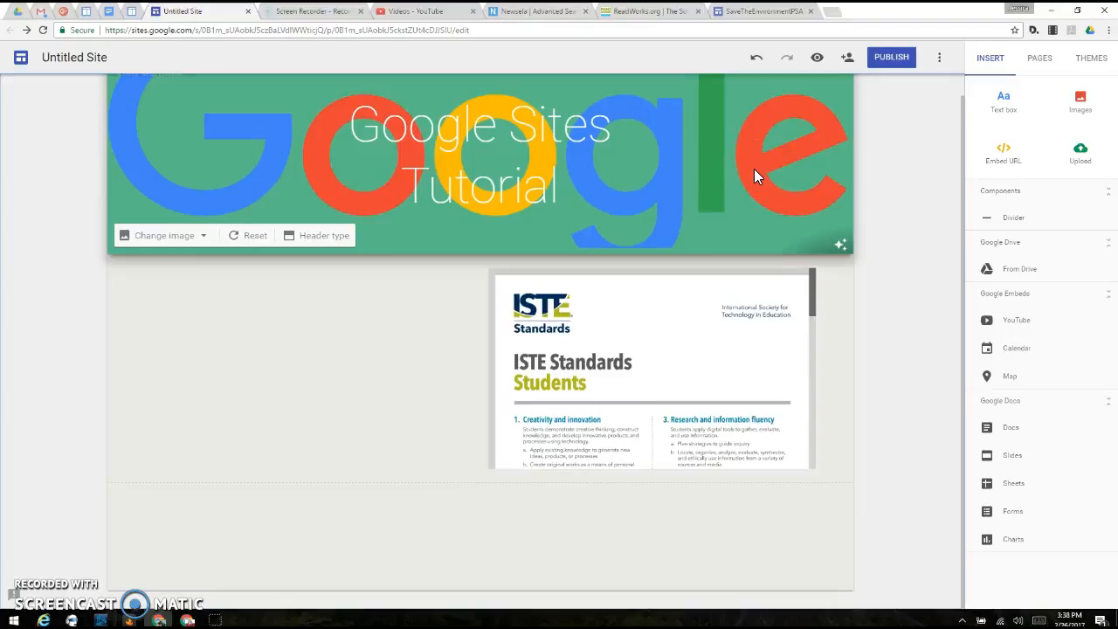
left_click(736, 212)
left_click(1097, 159)
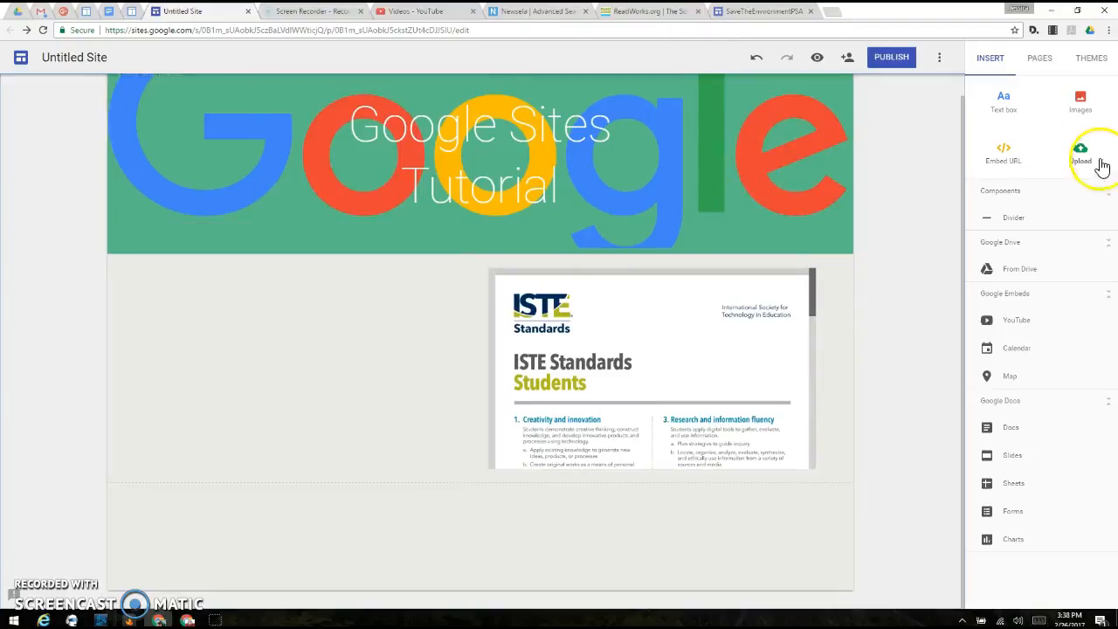
scroll(611, 192, "up", 1)
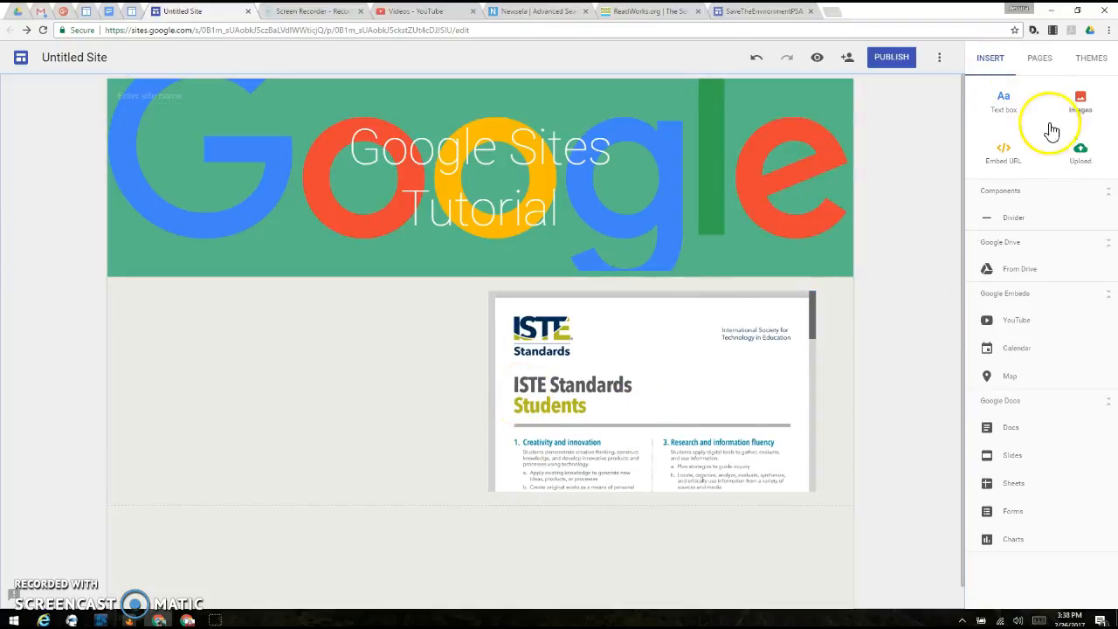
Step: Add a new page named "ISTE Standards" to the site
left_click(1033, 66)
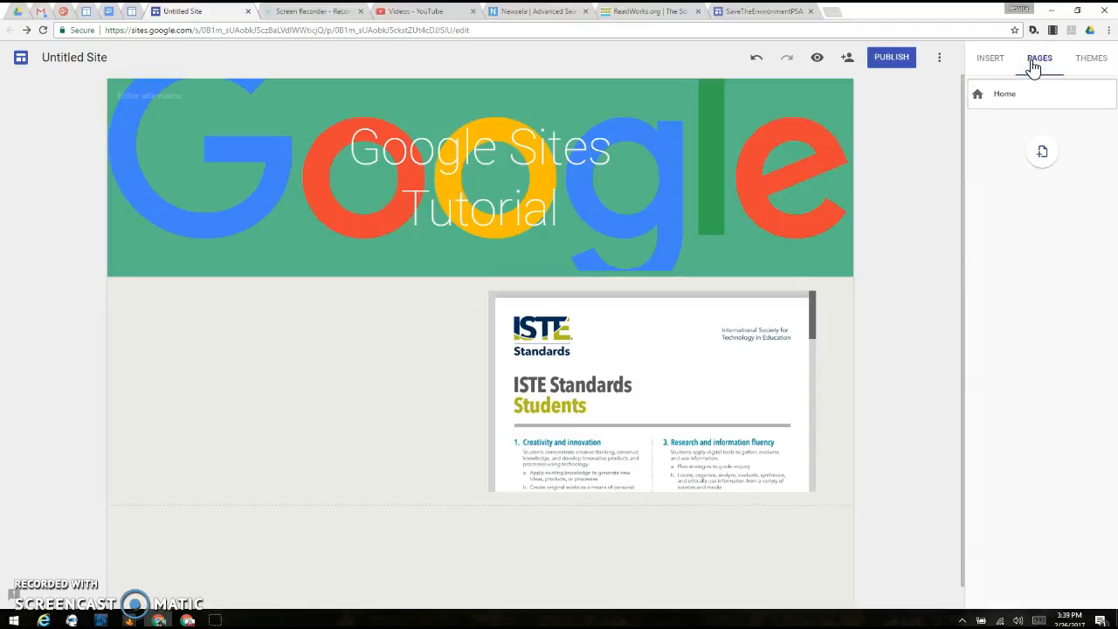
left_click(1043, 157)
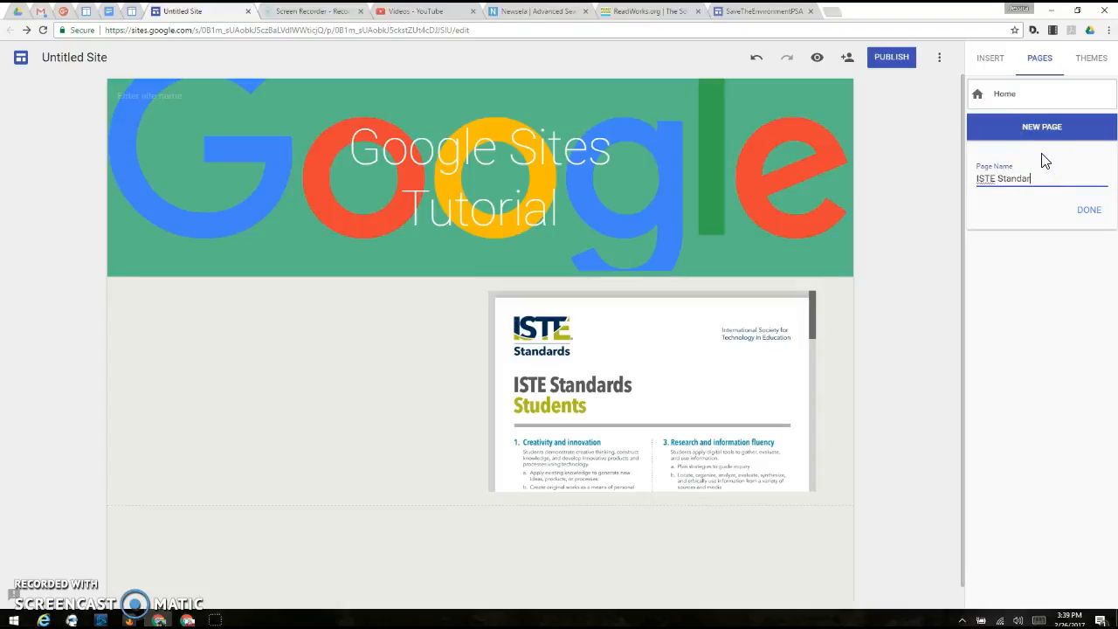
left_click(1093, 210)
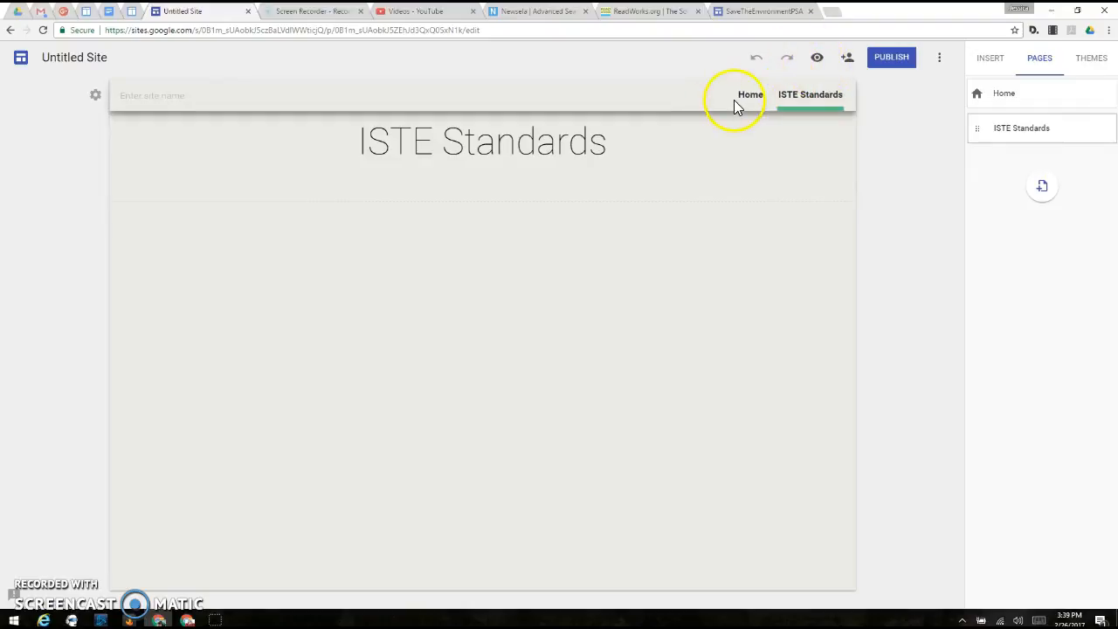
Step: Preview the site from the Home page, visit the ISTE Standards page and return to the editor
left_click(748, 95)
left_click(818, 58)
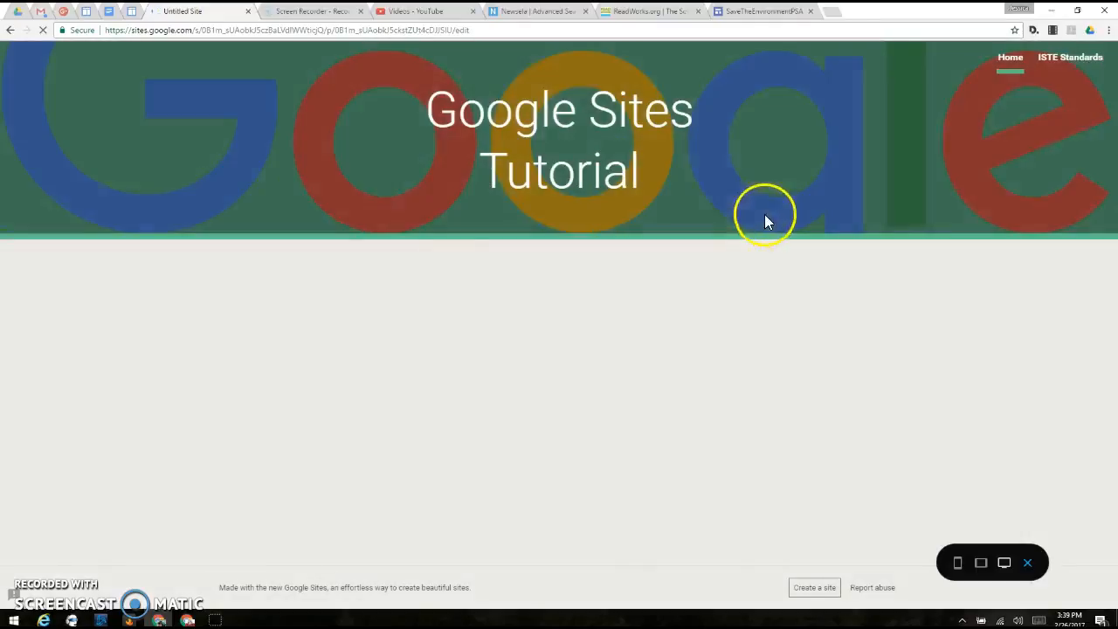
left_click(1063, 61)
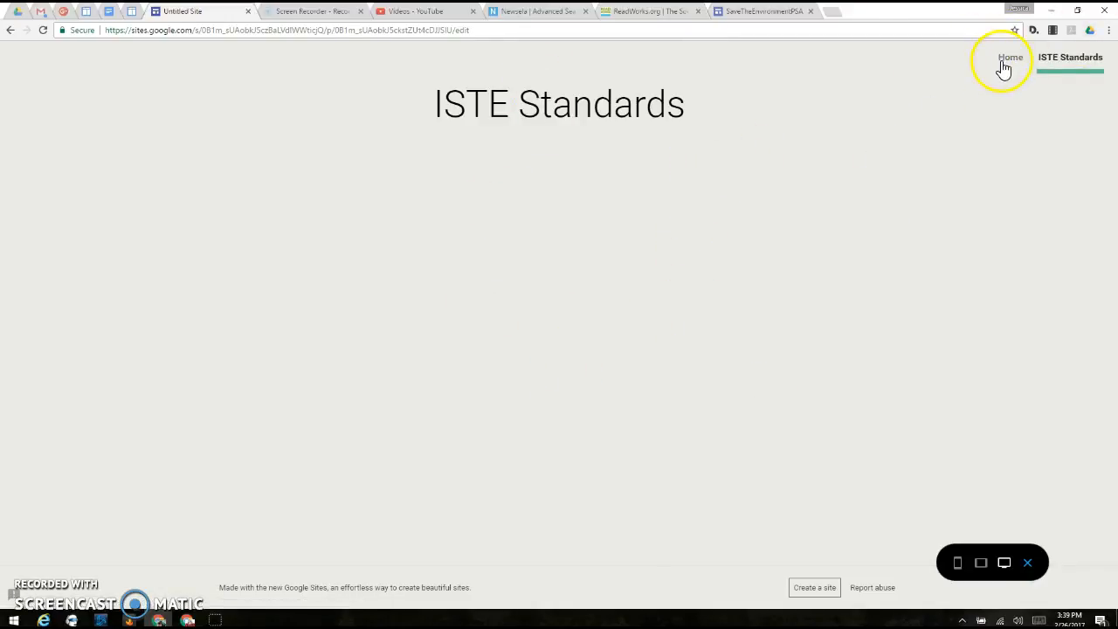
left_click(1027, 563)
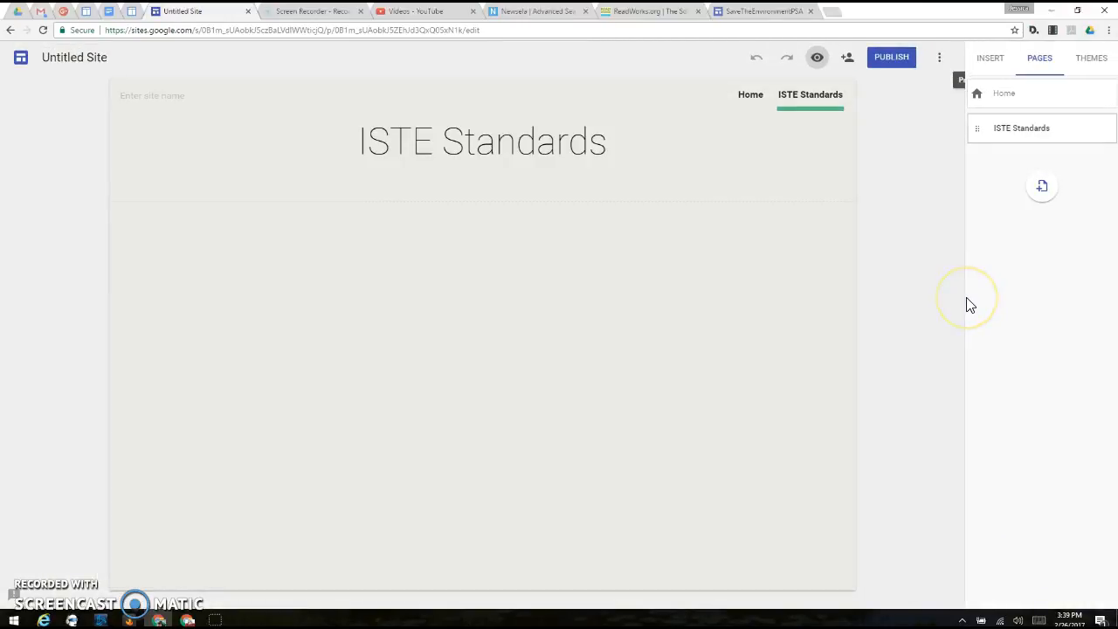
Step: Switch to Google Drive, find the Untitled Site file in My Drive and return to the Google Sites editor
left_click(19, 11)
left_click(972, 489)
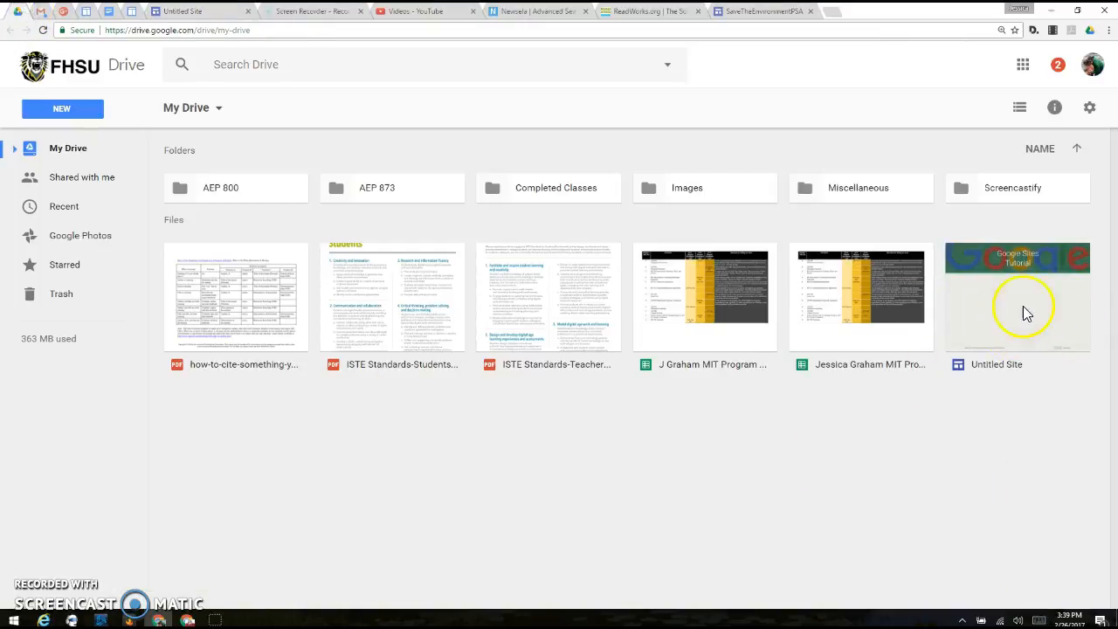
left_click(188, 11)
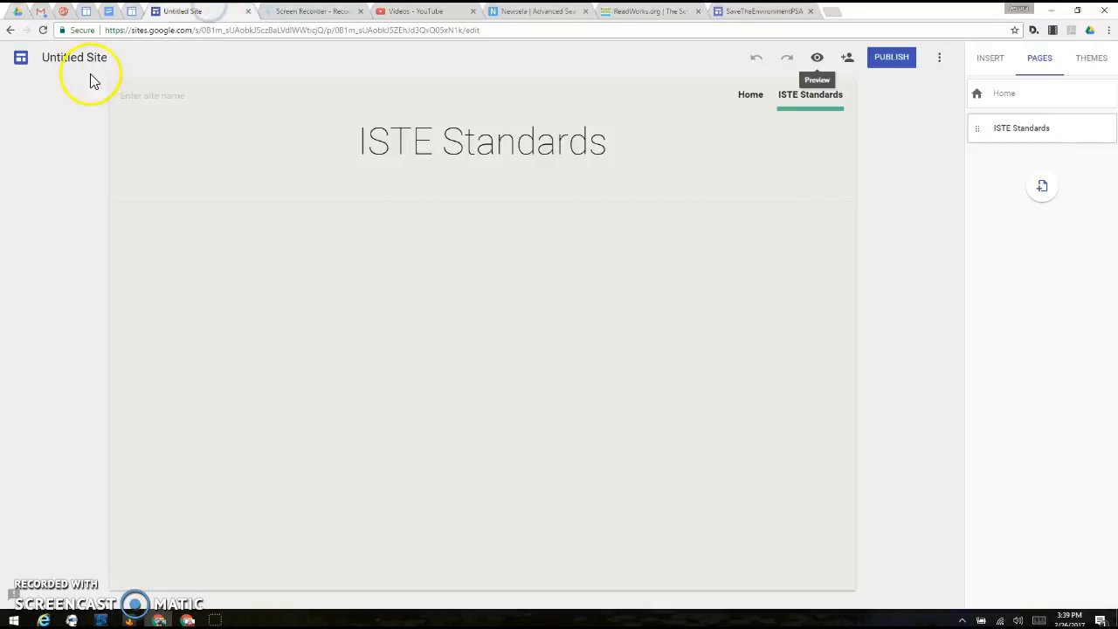
Step: Return to the Home page, review the site's editor-sharing options and close them without inviting anyone
left_click(754, 94)
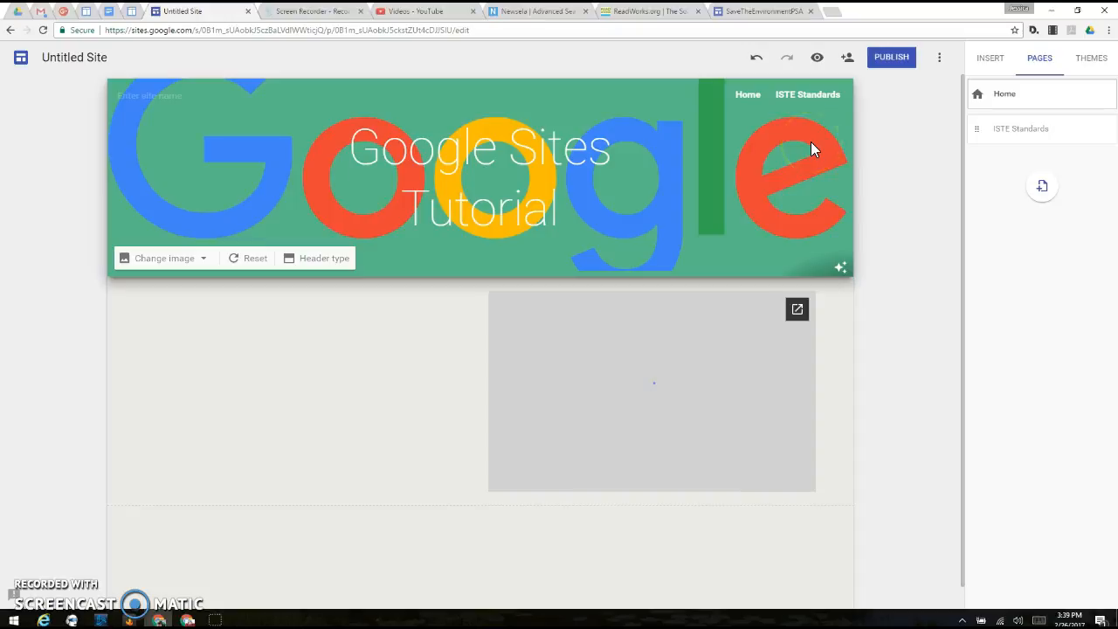
left_click(847, 57)
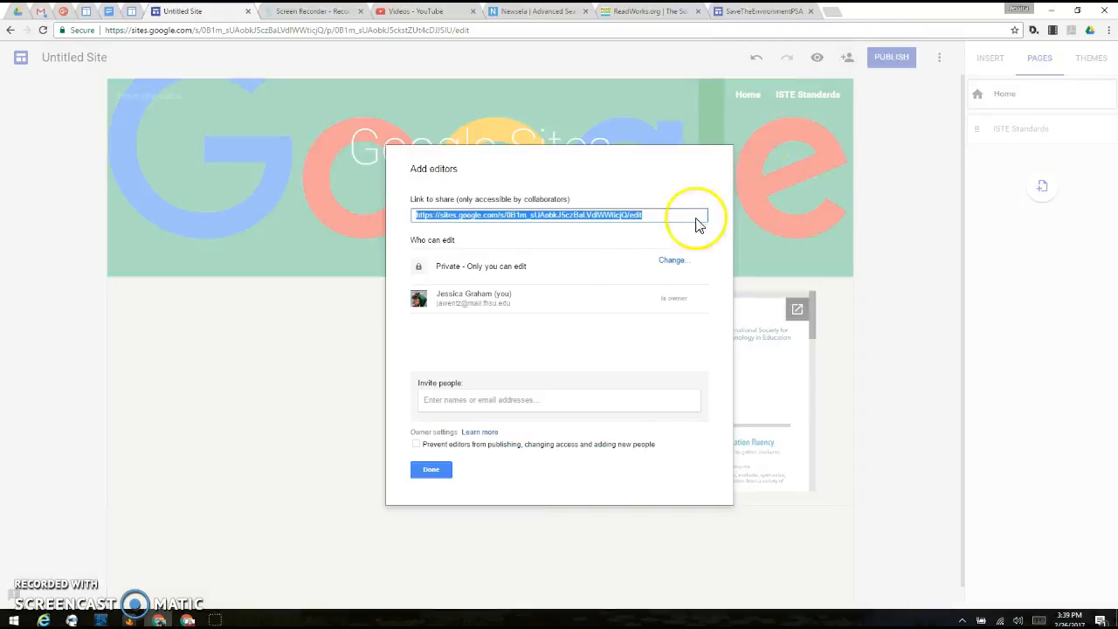
left_click(619, 305)
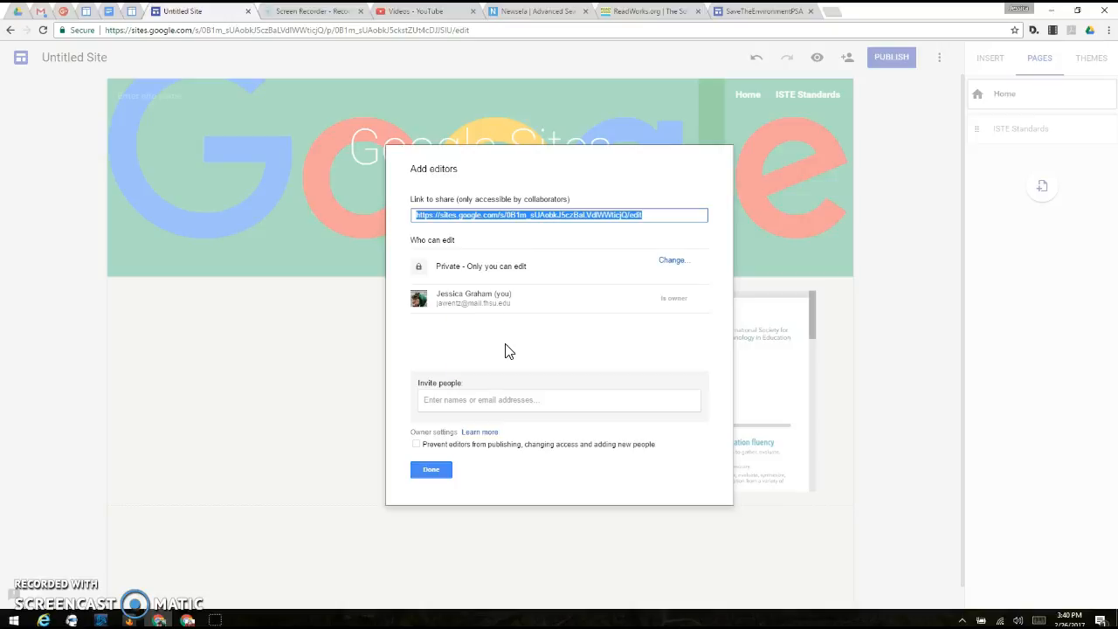
left_click(88, 454)
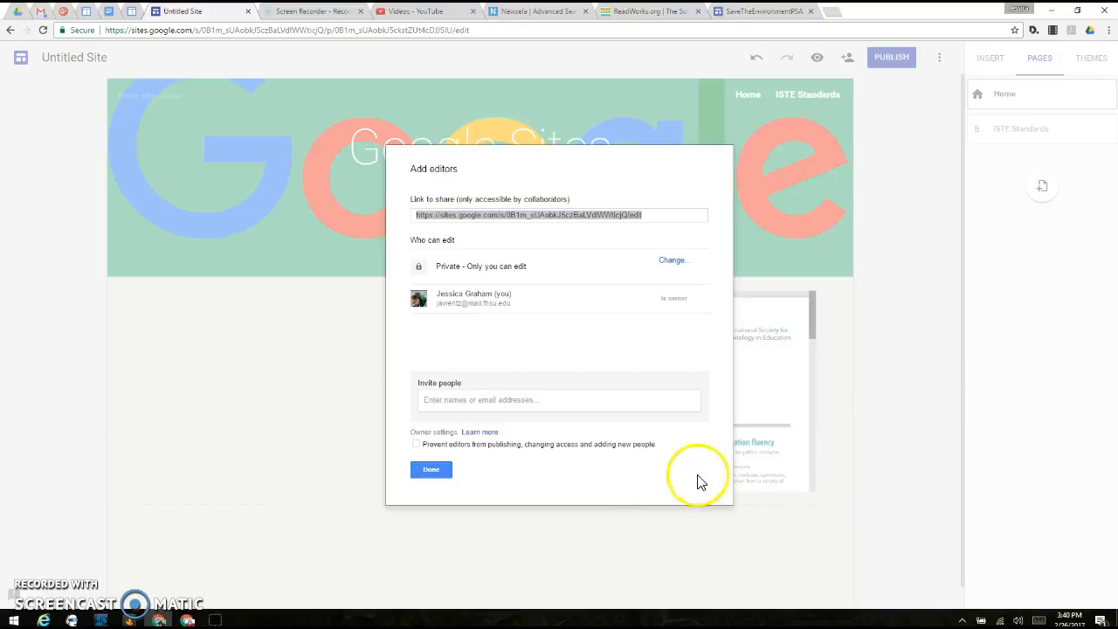
left_click(449, 474)
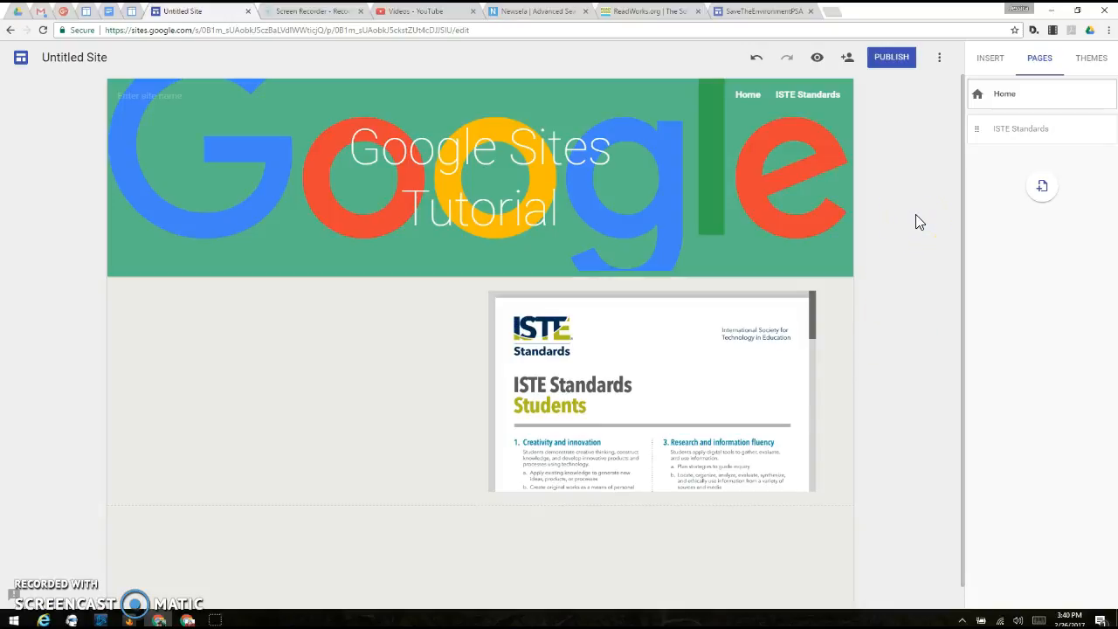
Step: Try the publish settings with the site location "sitesdemo", review who can visit the site and cancel publishing
left_click(891, 57)
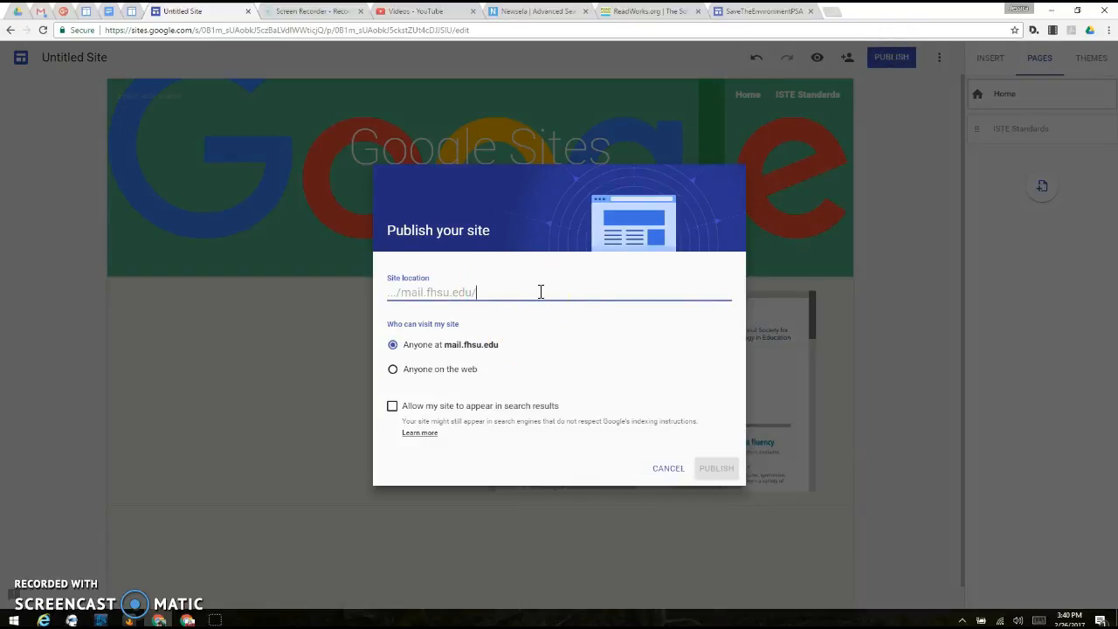
left_click(473, 295)
type("sitesdemo")
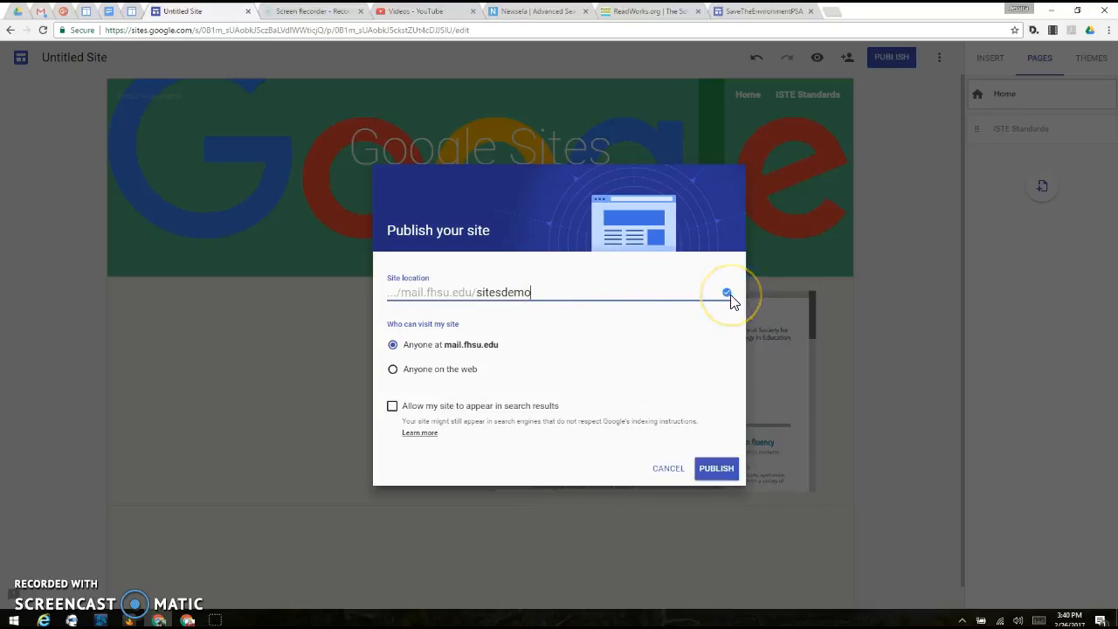
left_click(671, 289)
left_click(663, 287)
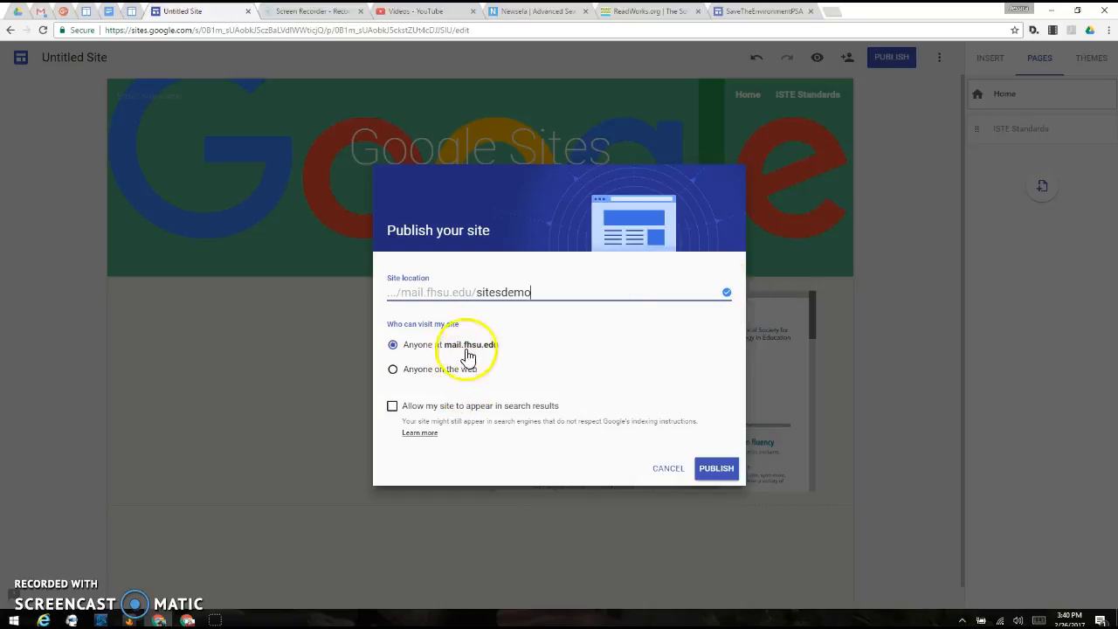
left_click(468, 373)
left_click(479, 351)
left_click(468, 352)
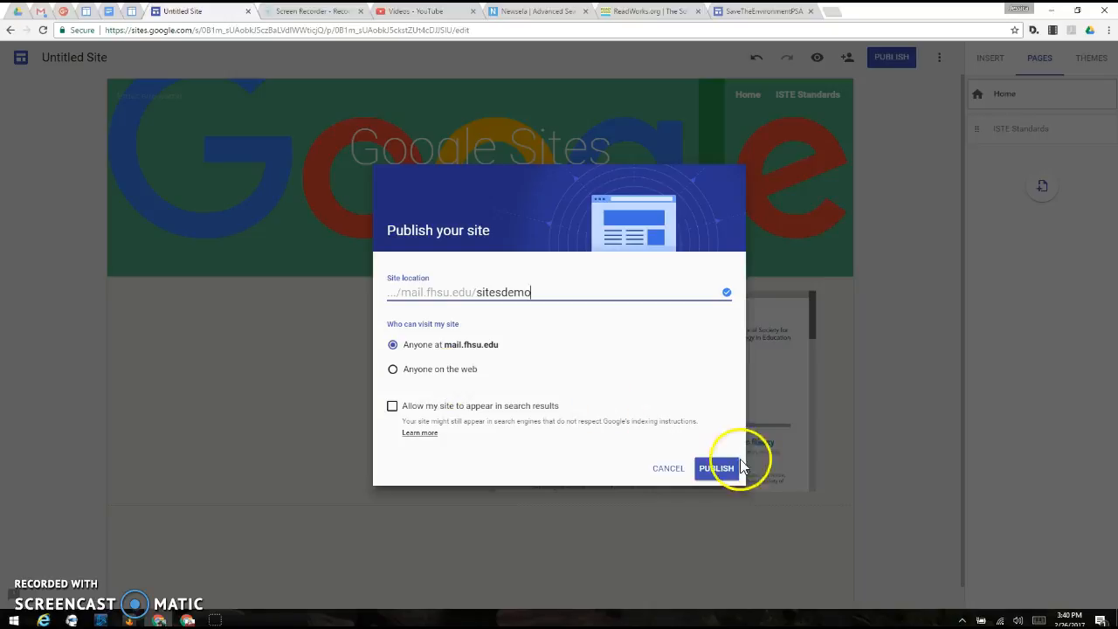
left_click(661, 471)
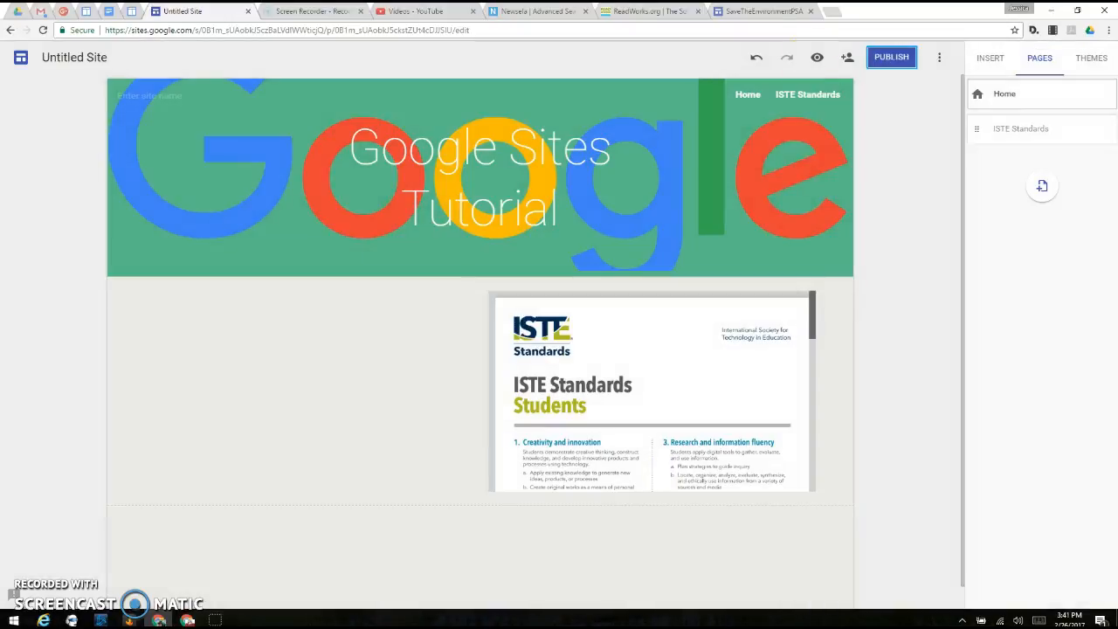
Step: Switch to the published SaveTheEnvironmentPSA example site and examine the videos and article links on its Deforestation page
left_click(762, 12)
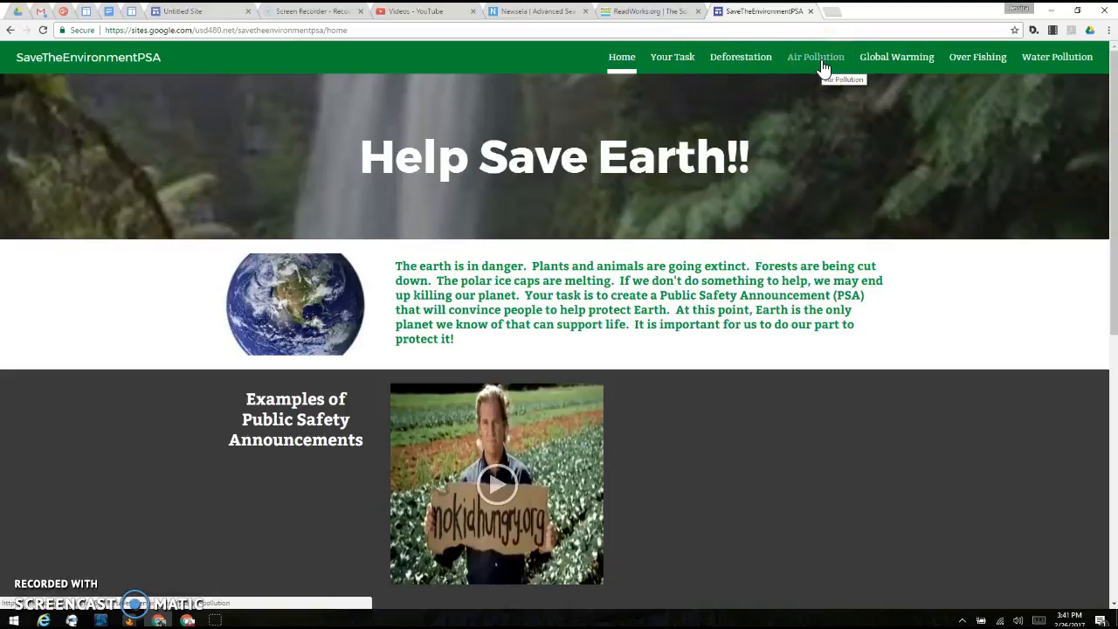
left_click(884, 61)
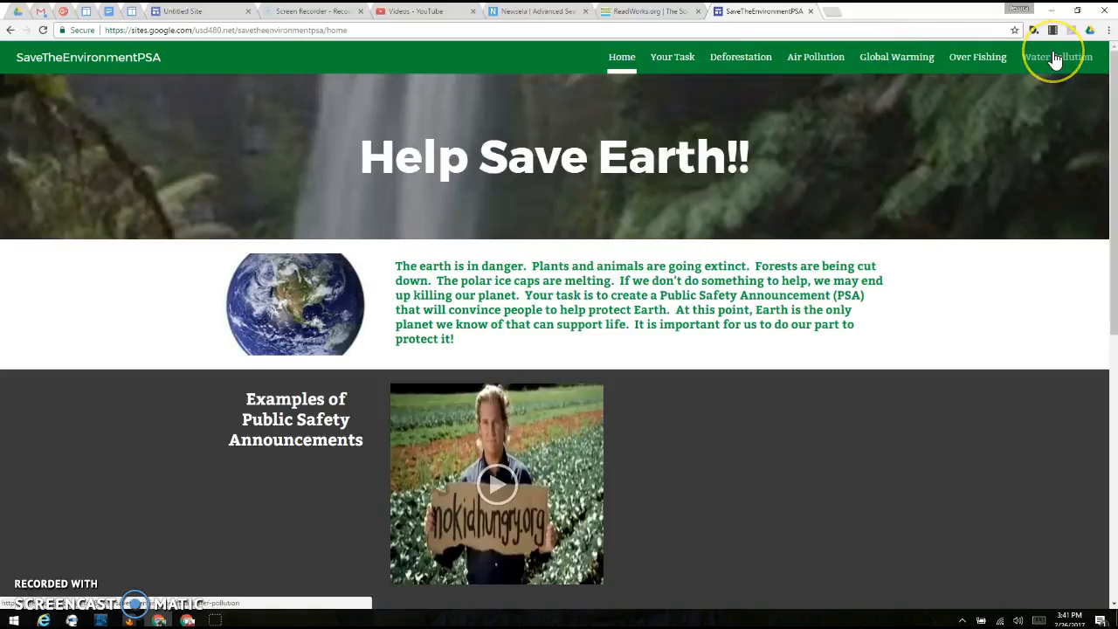
left_click(752, 60)
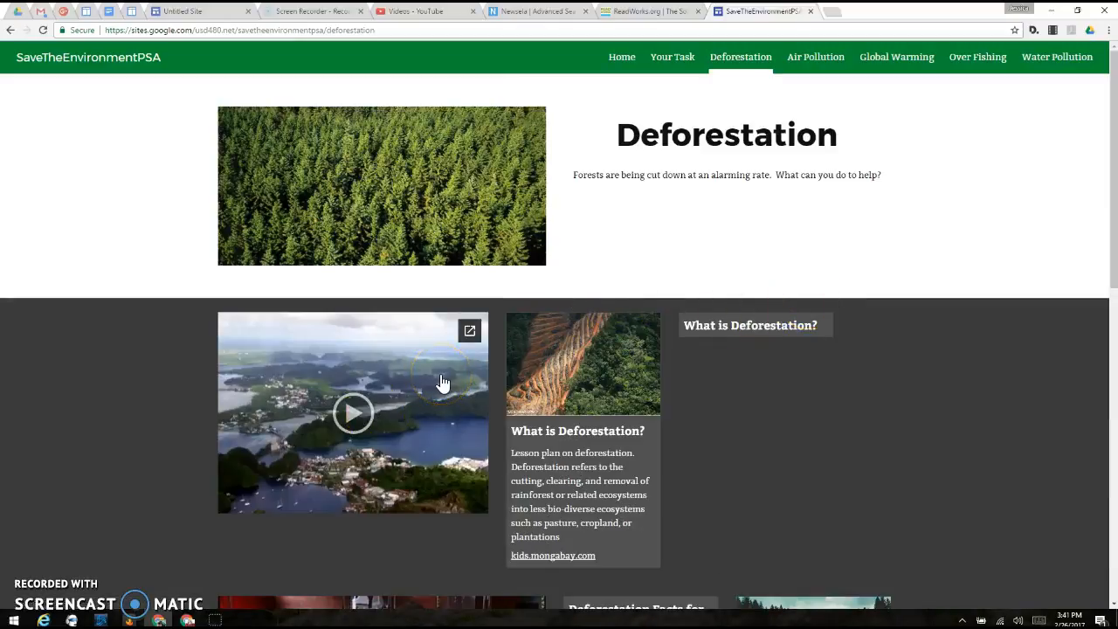
scroll(854, 364, "down", 2)
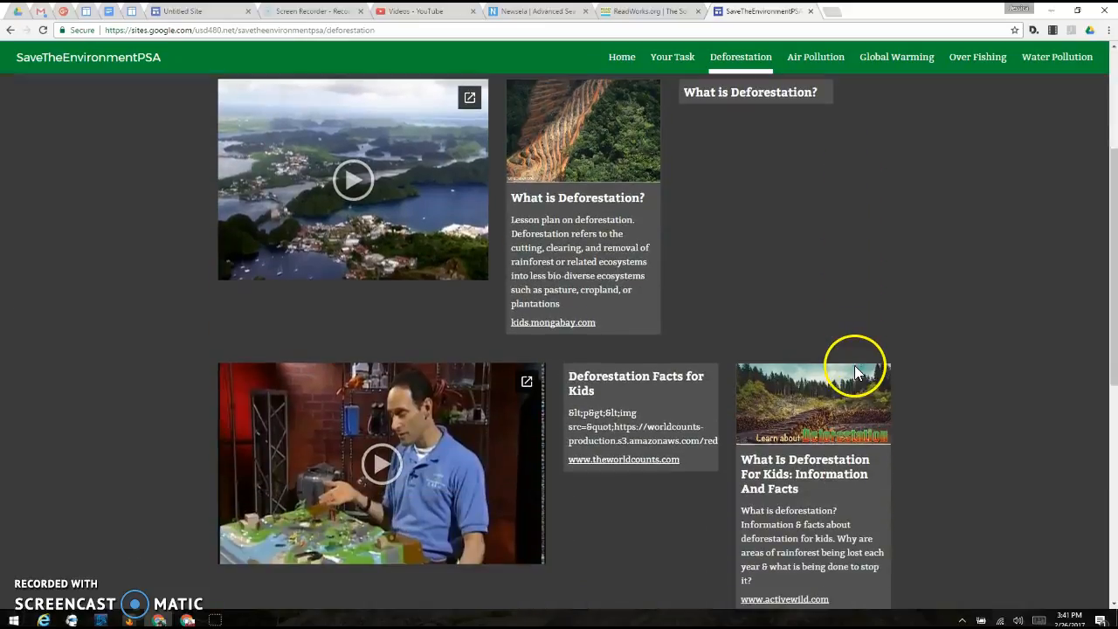
scroll(751, 341, "up", 1)
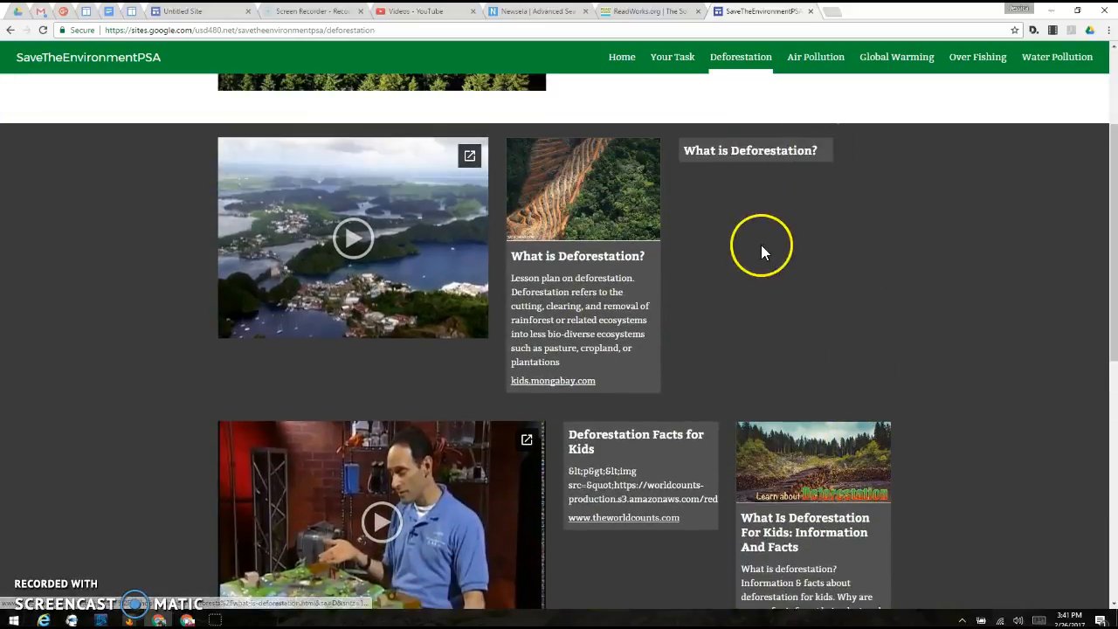
scroll(762, 246, "down", 5)
scroll(763, 255, "down", 1)
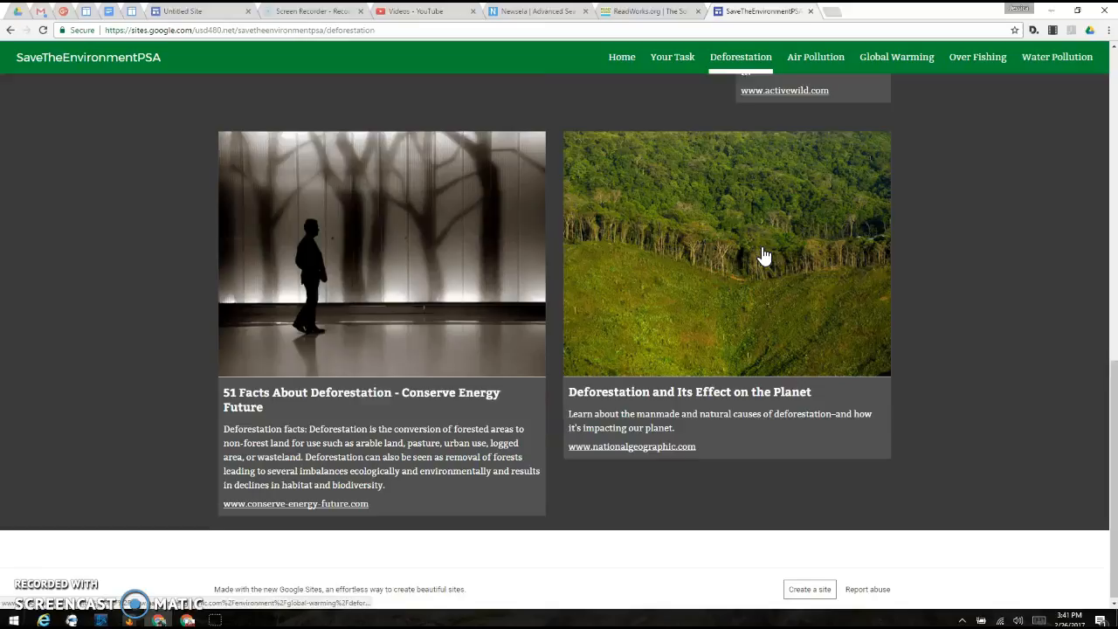
scroll(763, 254, "up", 7)
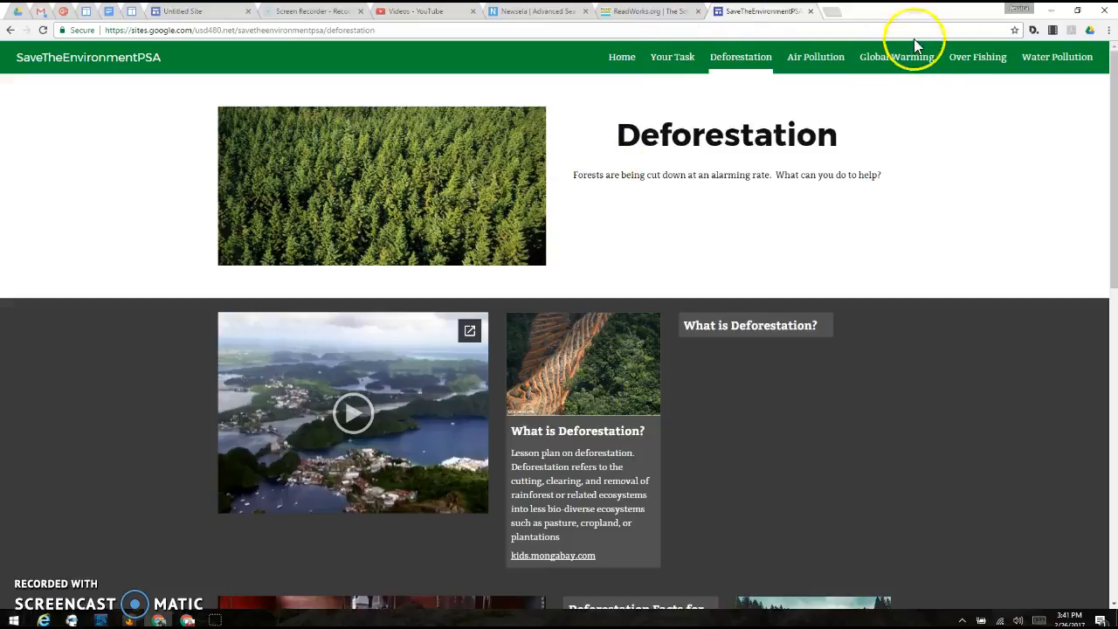
Step: Examine the example site's Your Task page from the first to the last project step and return to its Home page
left_click(629, 58)
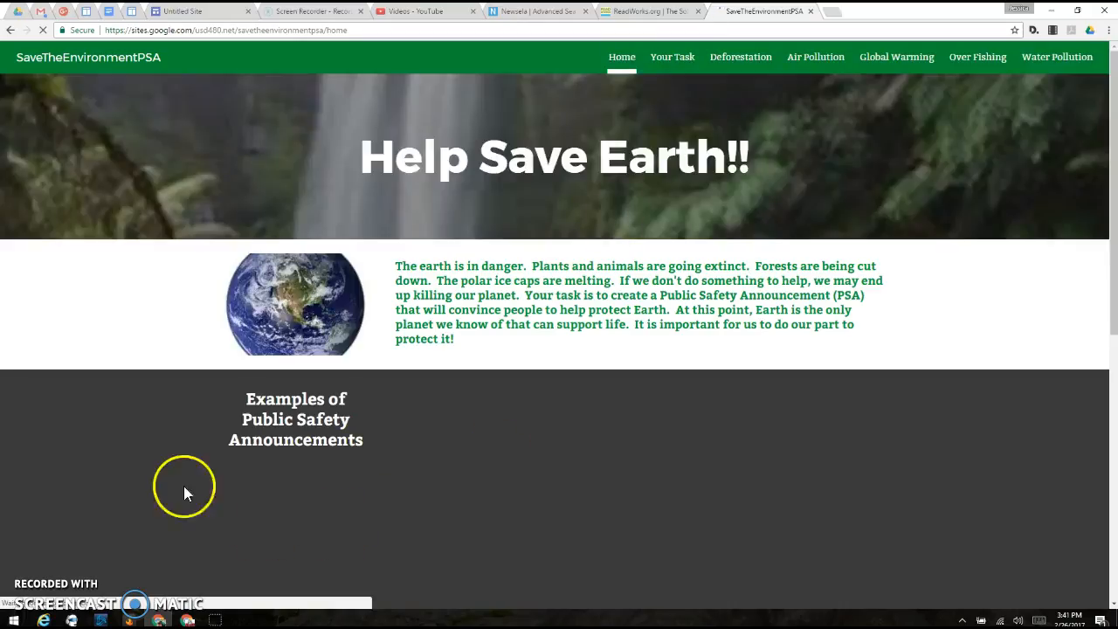
left_click(672, 58)
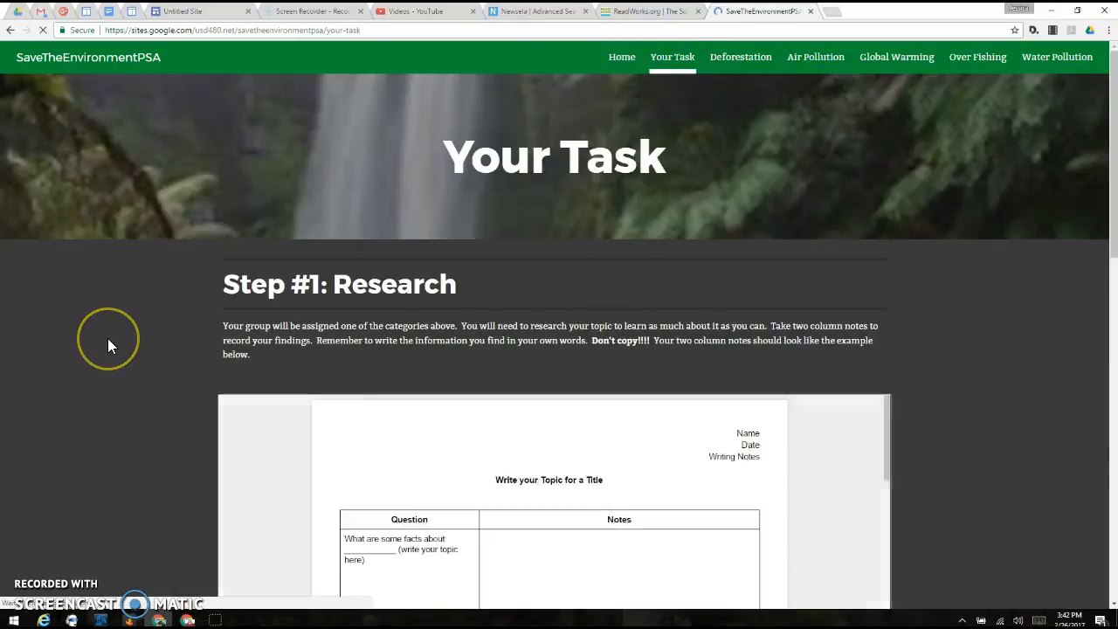
scroll(107, 340, "down", 4)
scroll(107, 346, "down", 6)
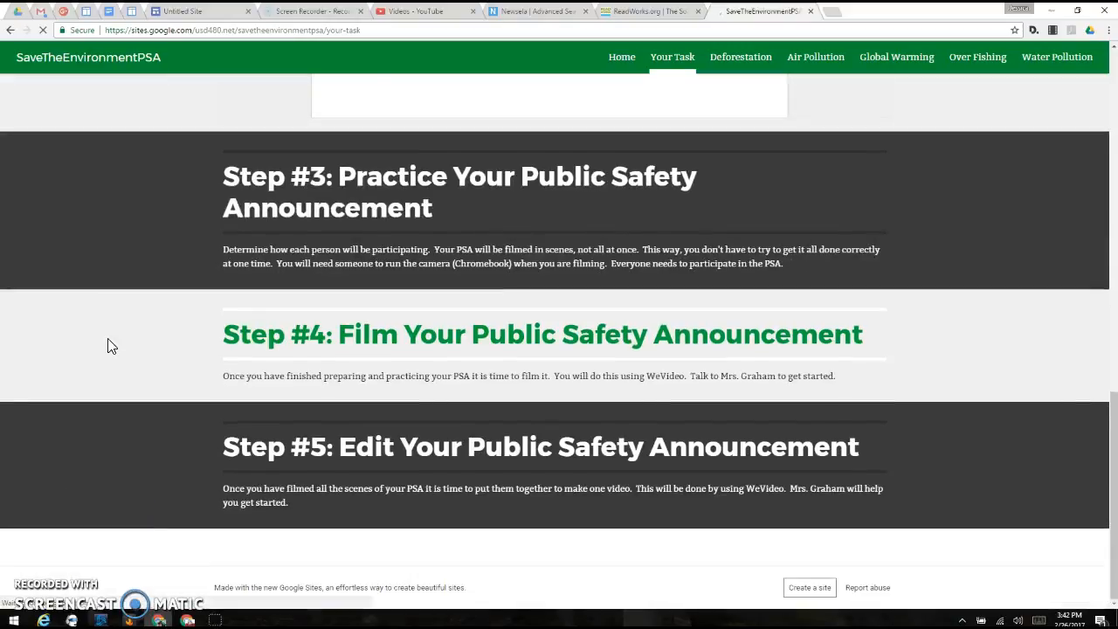
scroll(107, 348, "up", 4)
scroll(105, 344, "up", 6)
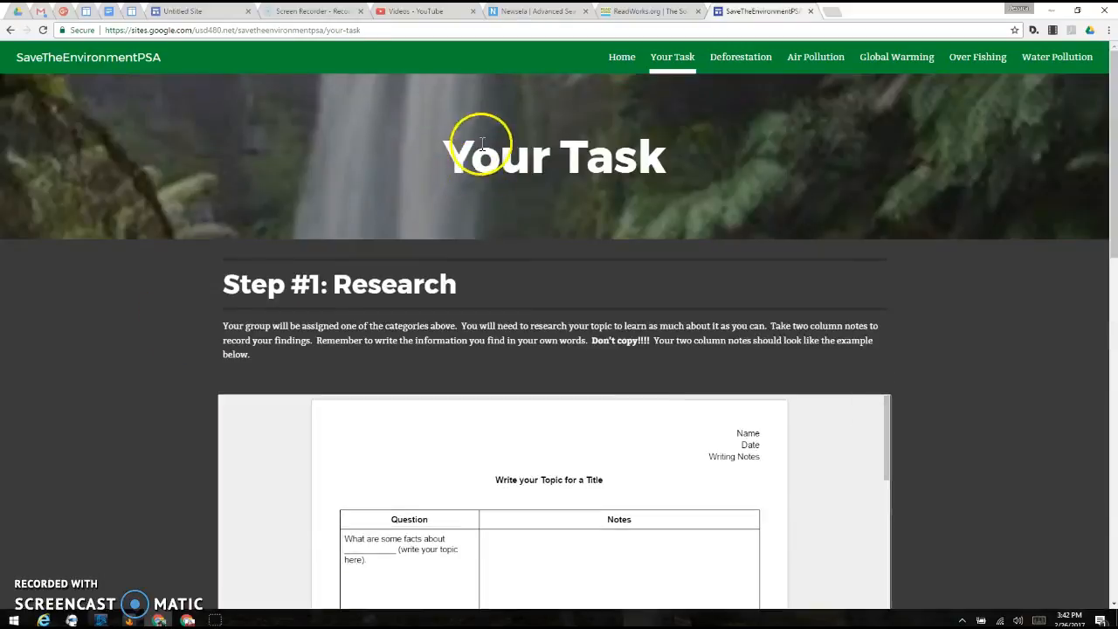
left_click(619, 63)
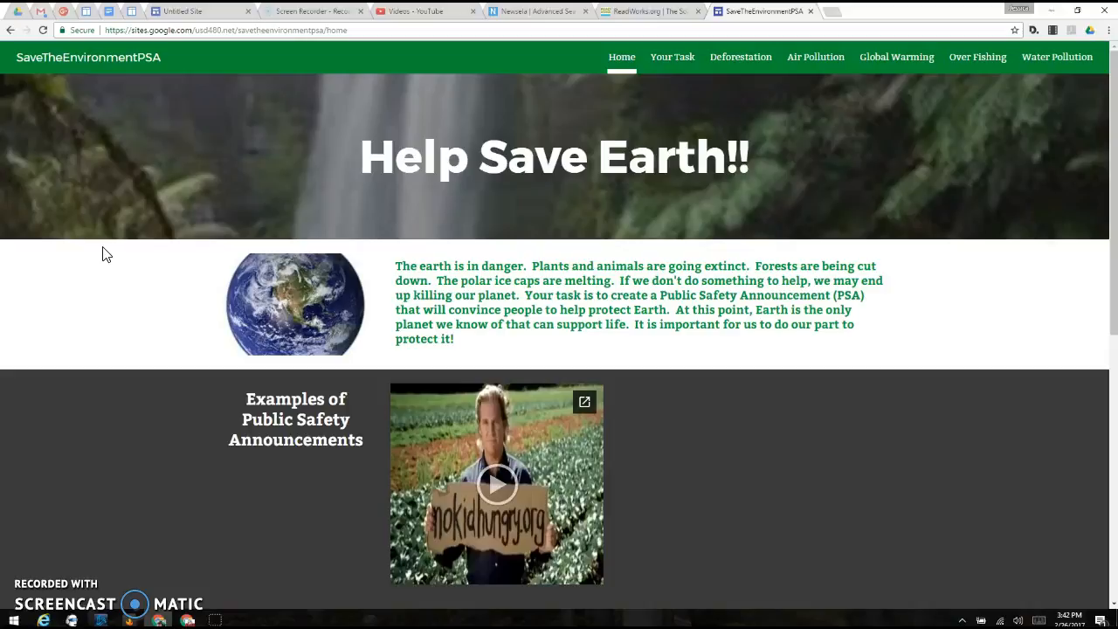
left_click(426, 129)
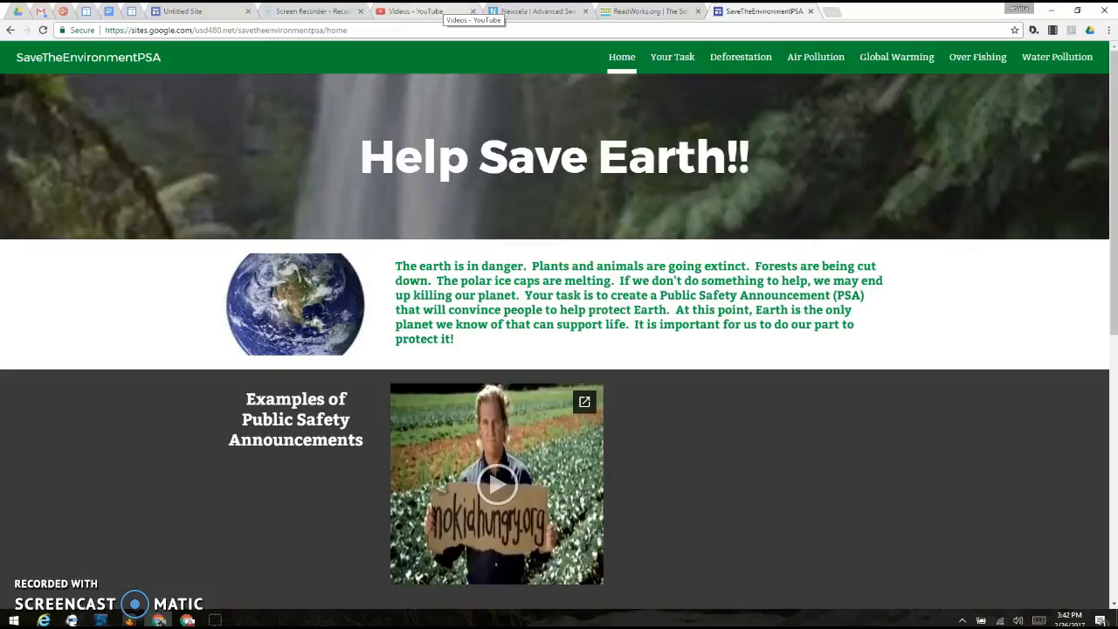
Step: Close the Untitled Site editor and switch to the other Chrome window showing the SaveTheEnvironmentPSA site
left_click(199, 12)
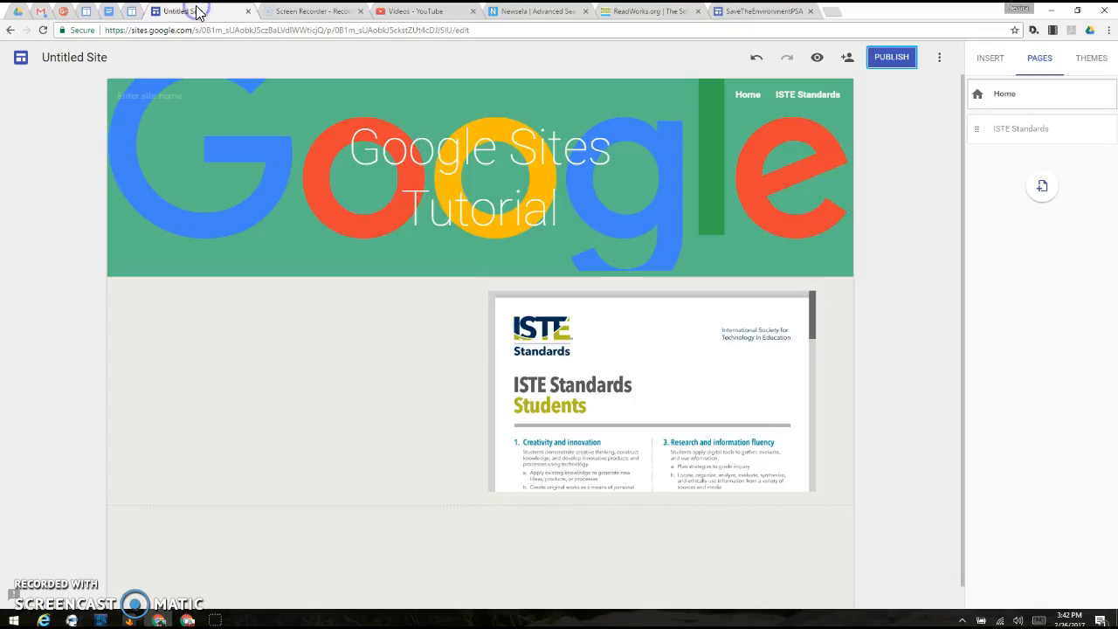
left_click(248, 11)
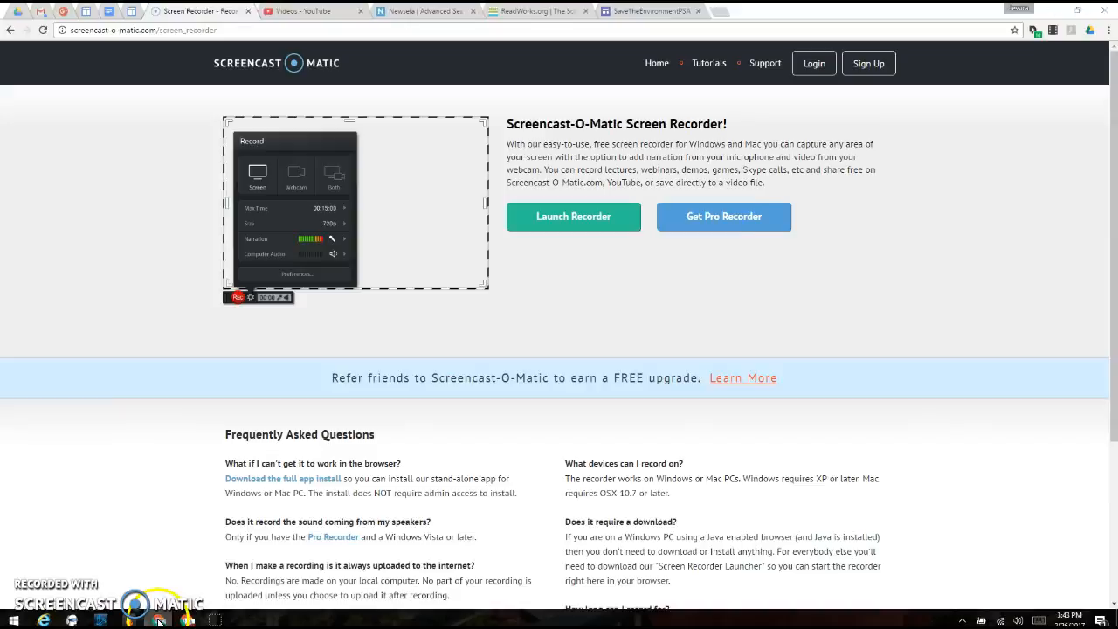
left_click(158, 620)
left_click(186, 620)
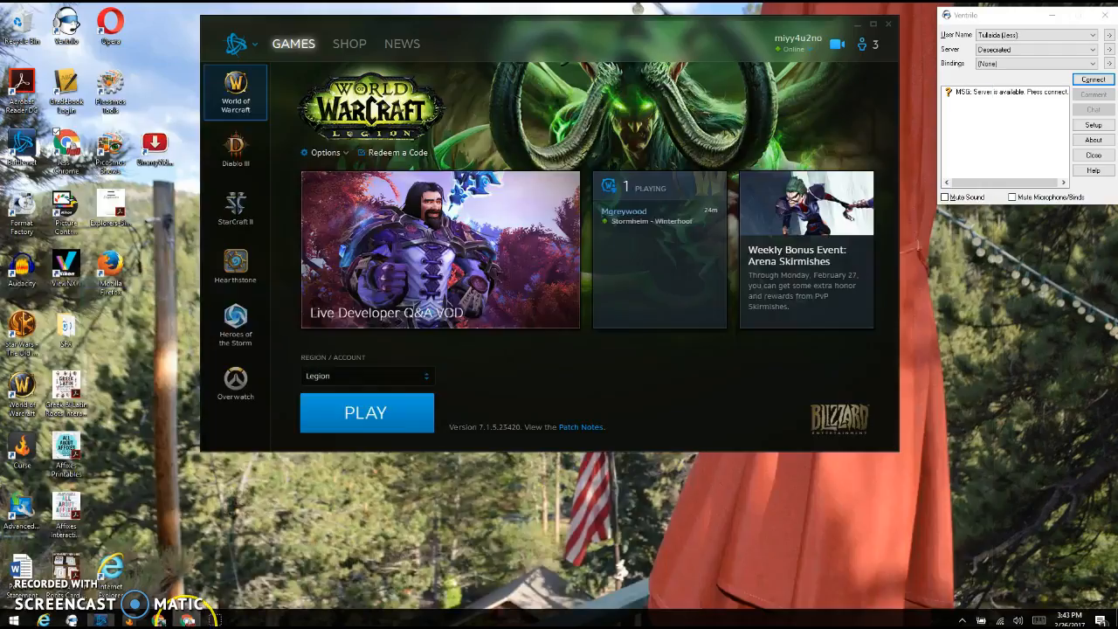
left_click(187, 620)
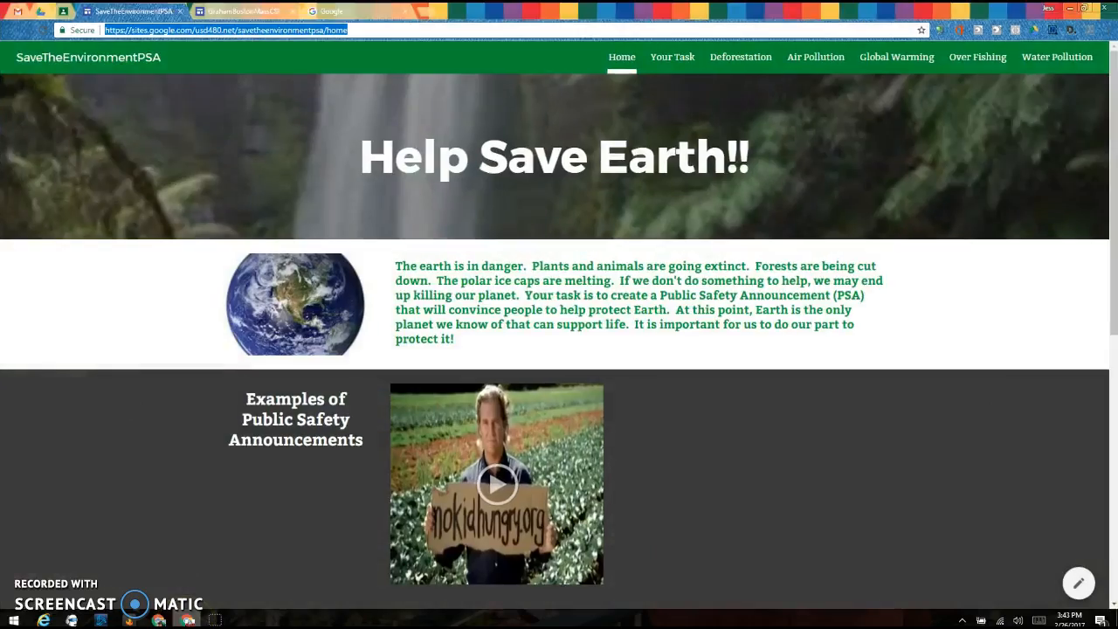
Step: Switch to the Boston Massacre site's editor and examine the embedded introductory video on its Home page
left_click(240, 11)
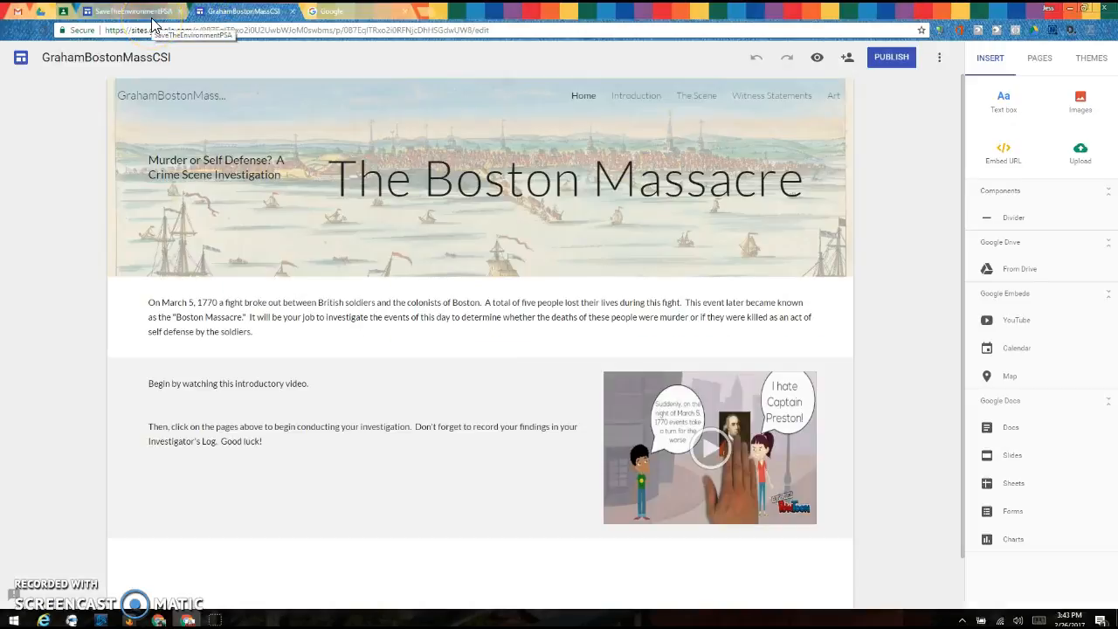
left_click(619, 373)
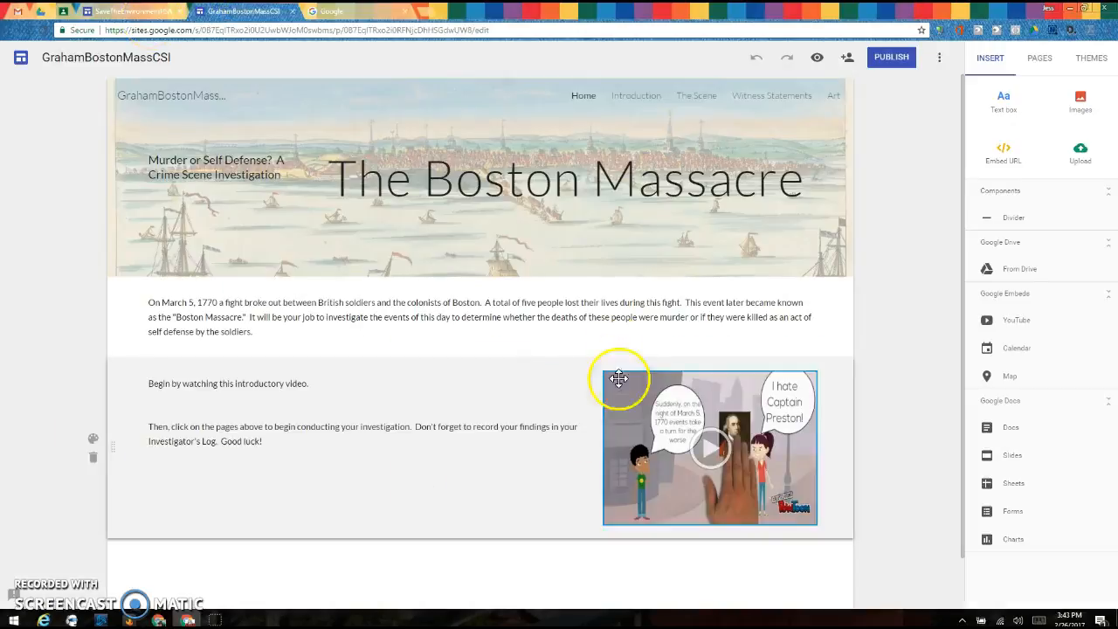
left_click(666, 479)
left_click(726, 461)
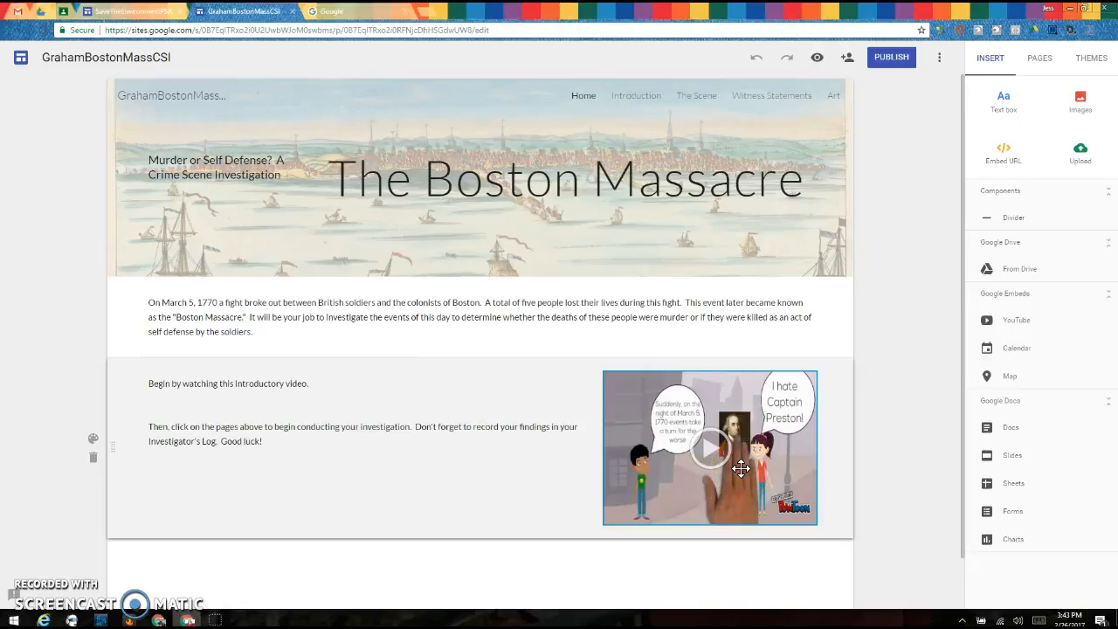
left_click(748, 467)
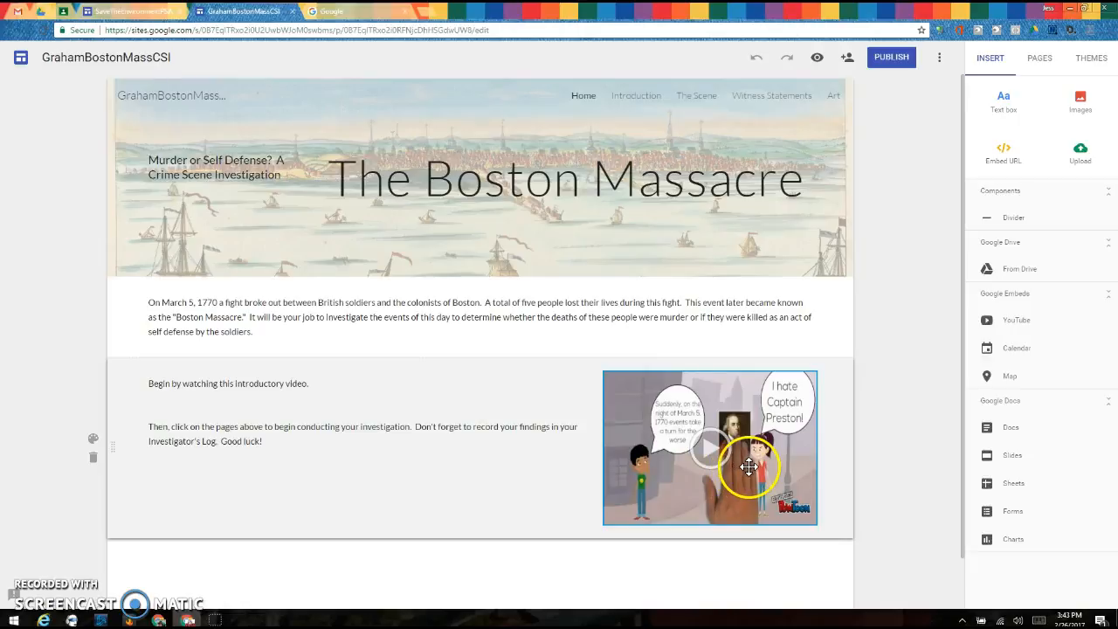
Step: Switch to the Boston Massacre folder in Google Drive, turn on link sharing for the first Boston Massacre video, and open its sharing settings
left_click(41, 12)
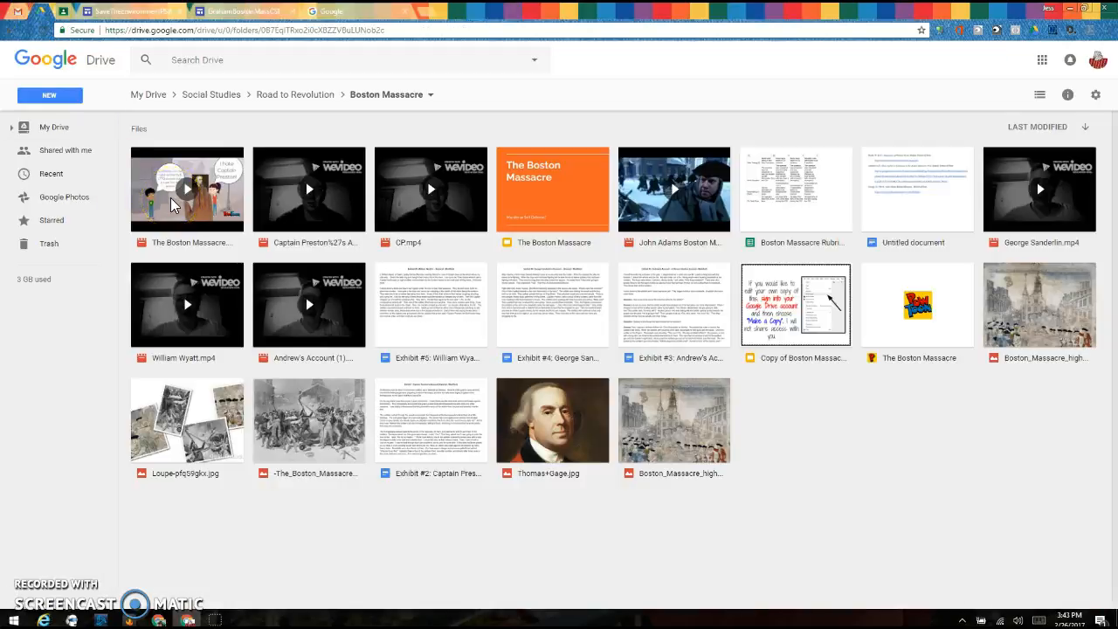
left_click(171, 207)
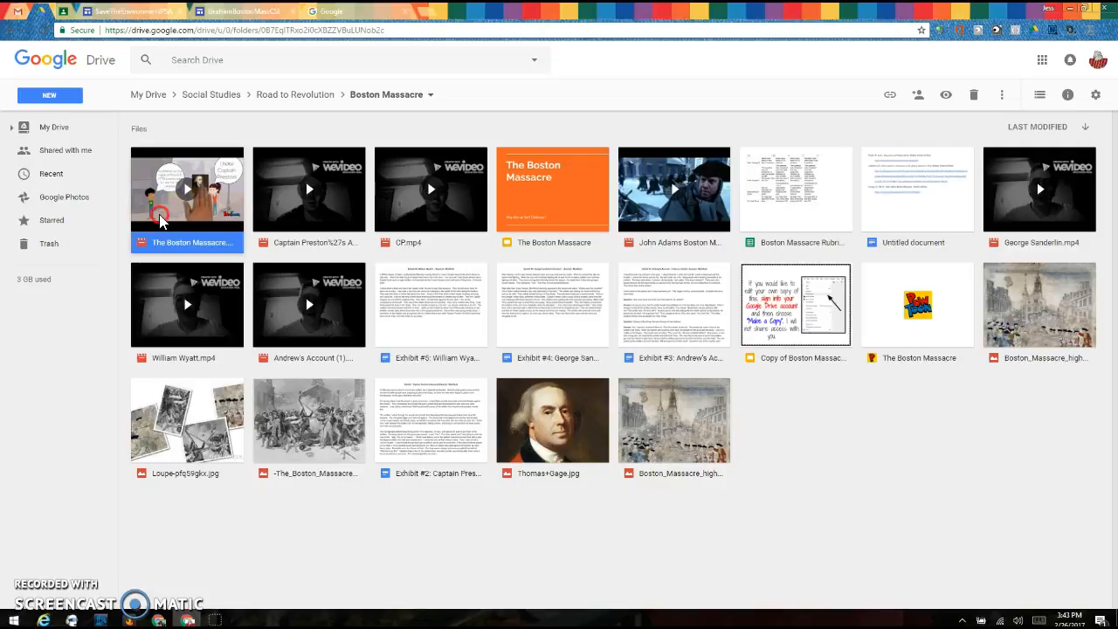
right_click(161, 215)
left_click(201, 301)
left_click(307, 277)
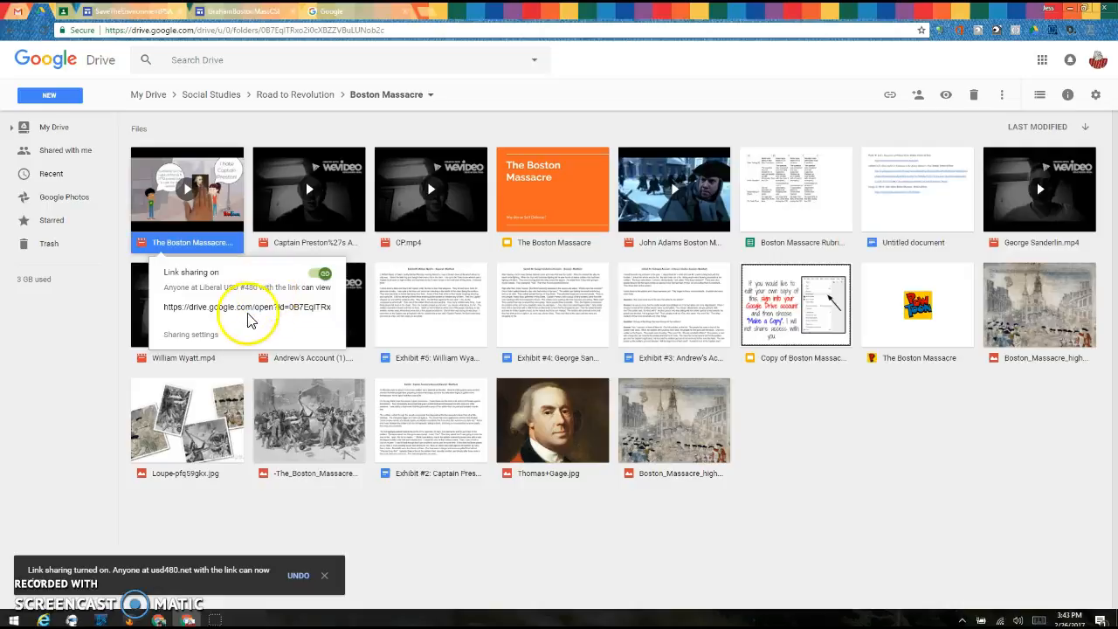
left_click(210, 334)
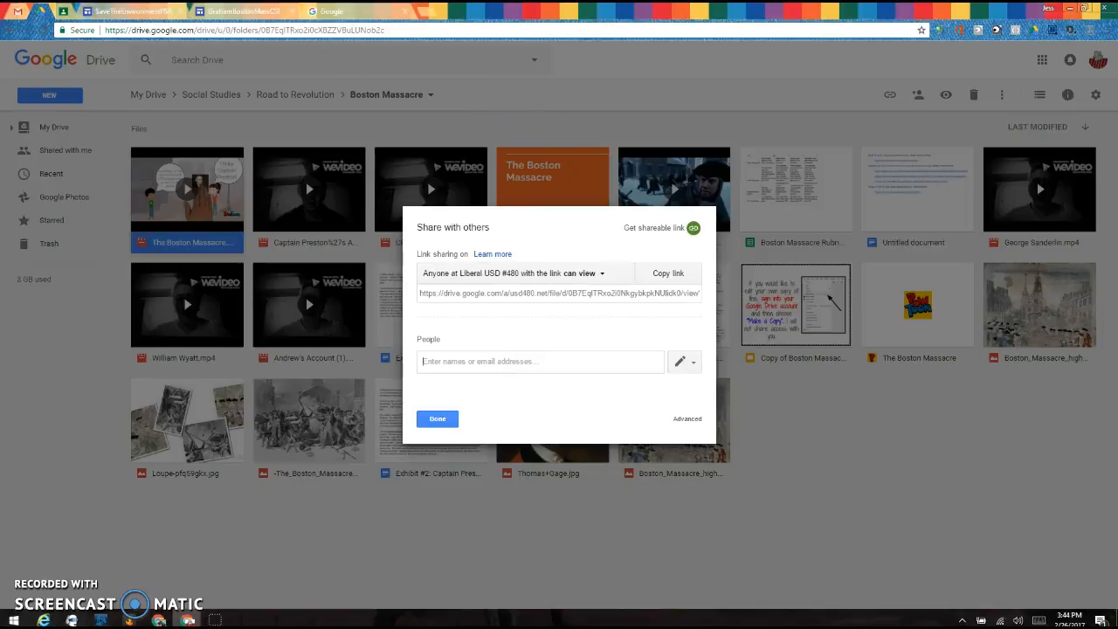
Step: Switch to Google Classroom and examine the SaveTheEnvironmentPSA link in the Save the Earth Public Safety Announcements assignment
left_click(114, 11)
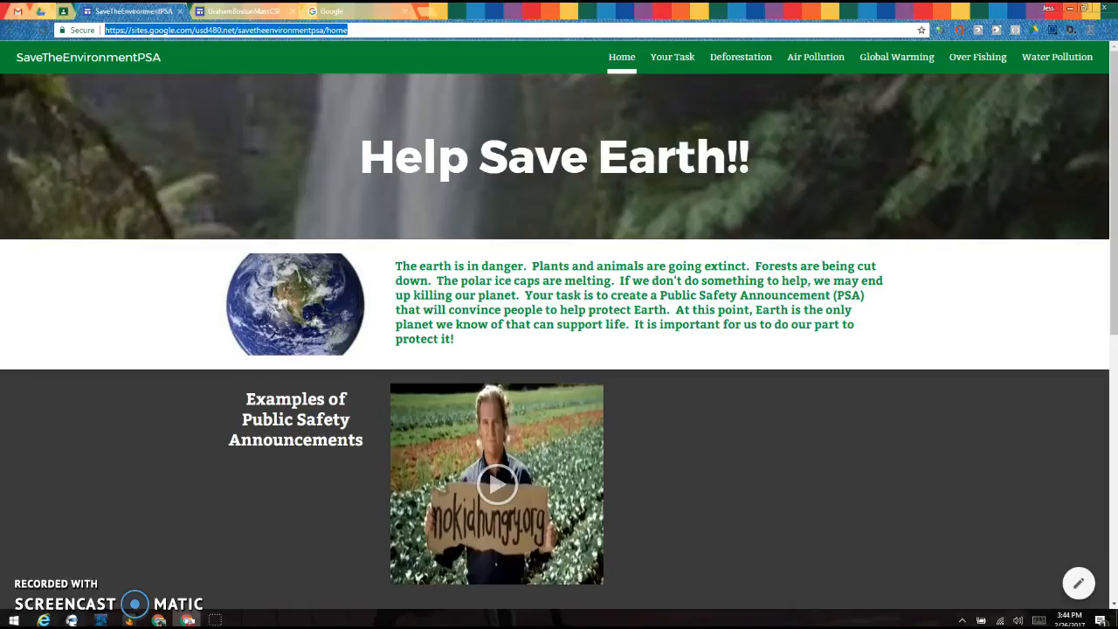
left_click(68, 12)
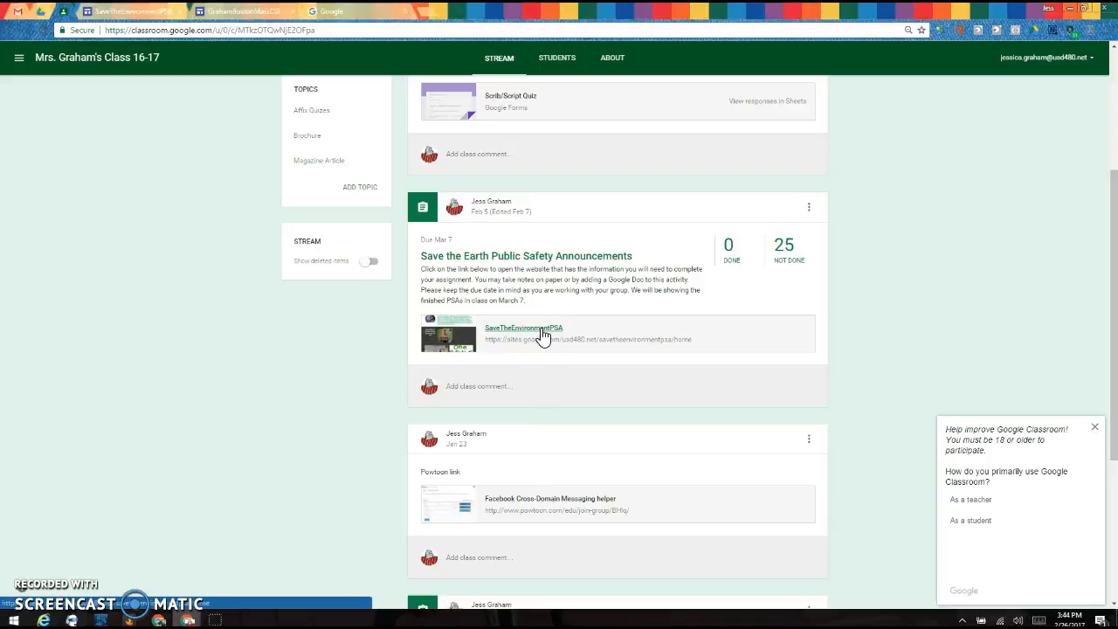
right_click(542, 336)
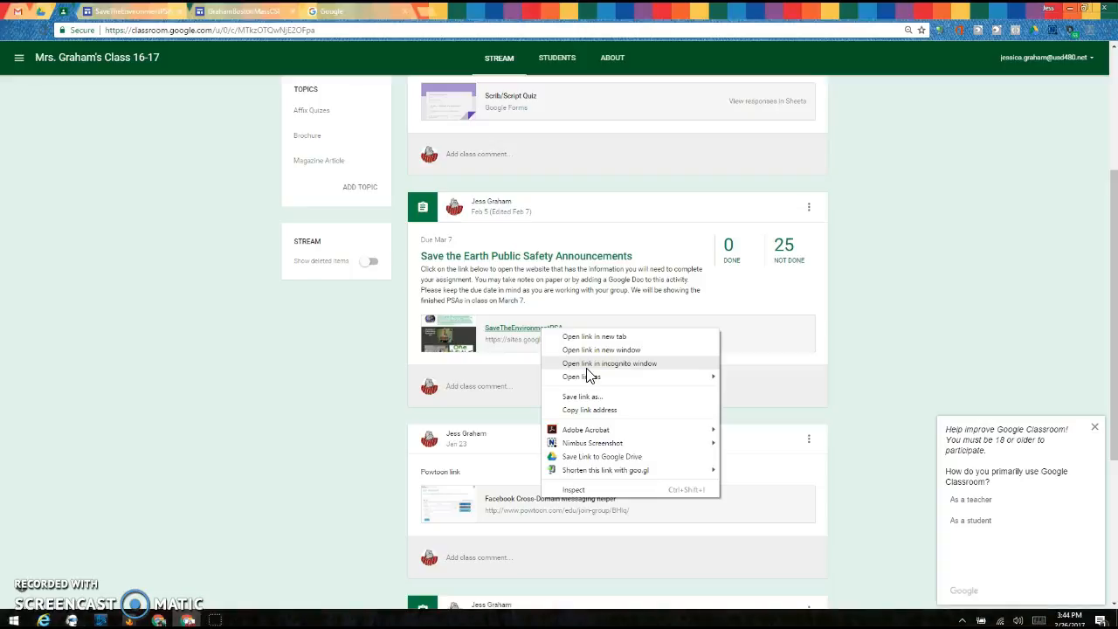
left_click(225, 297)
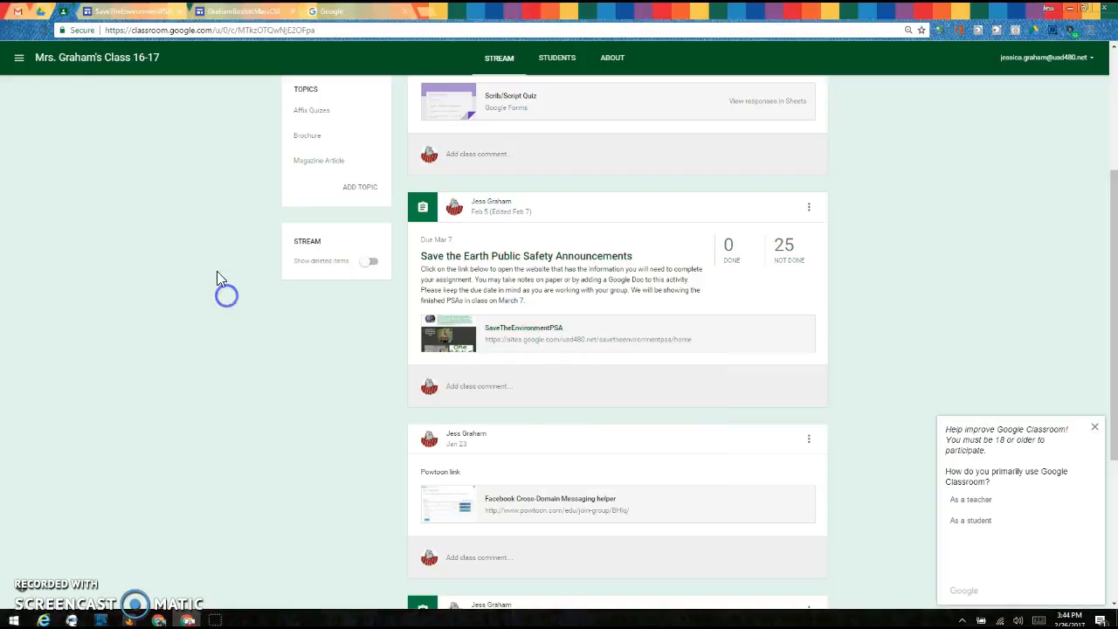
Step: Return to the Boston Massacre video's sharing settings in Google Drive and save its link sharing as On - Anyone with the link
left_click(232, 13)
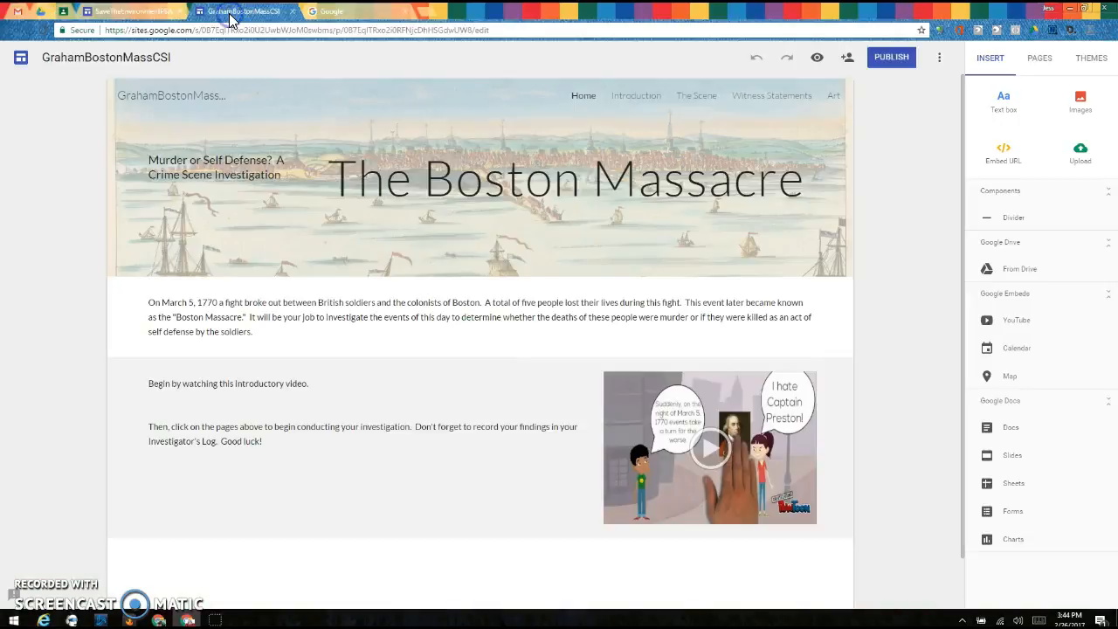
left_click(41, 16)
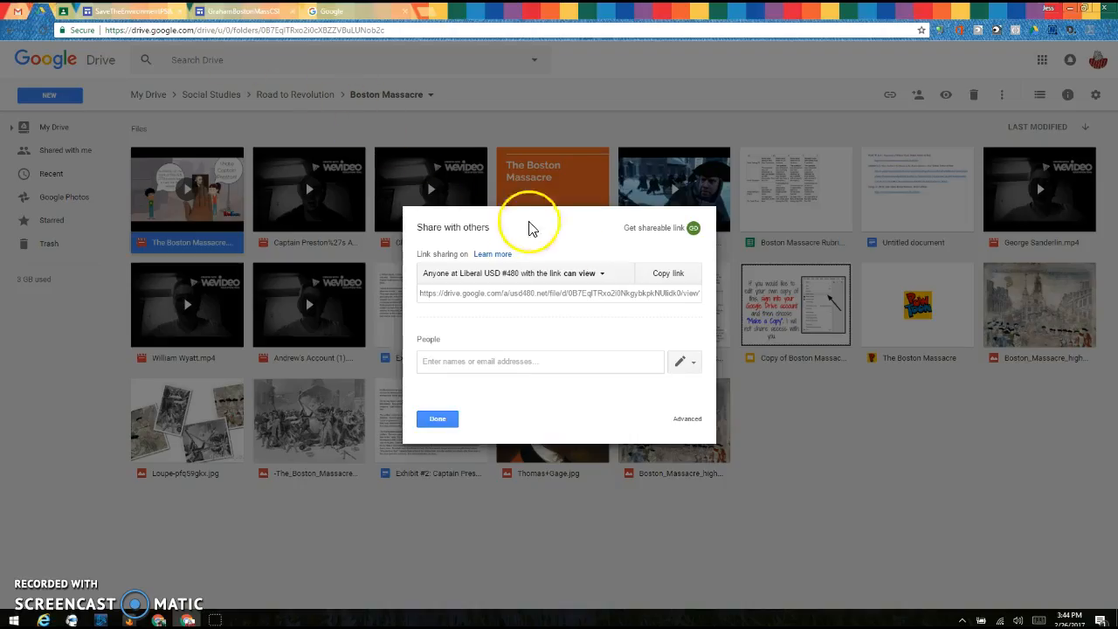
left_click(600, 275)
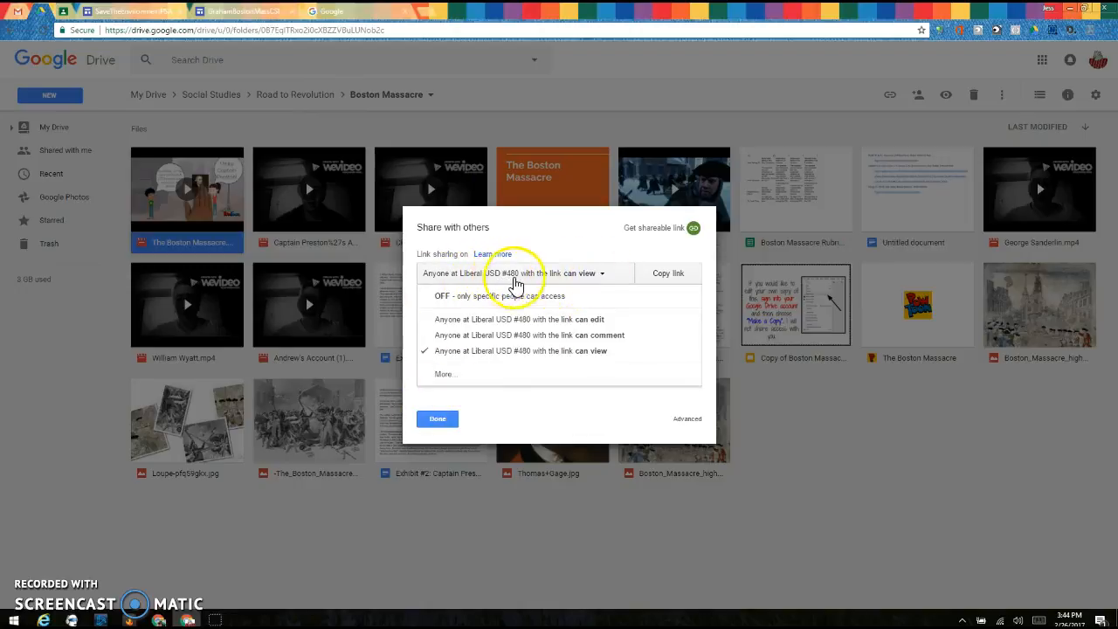
left_click(447, 374)
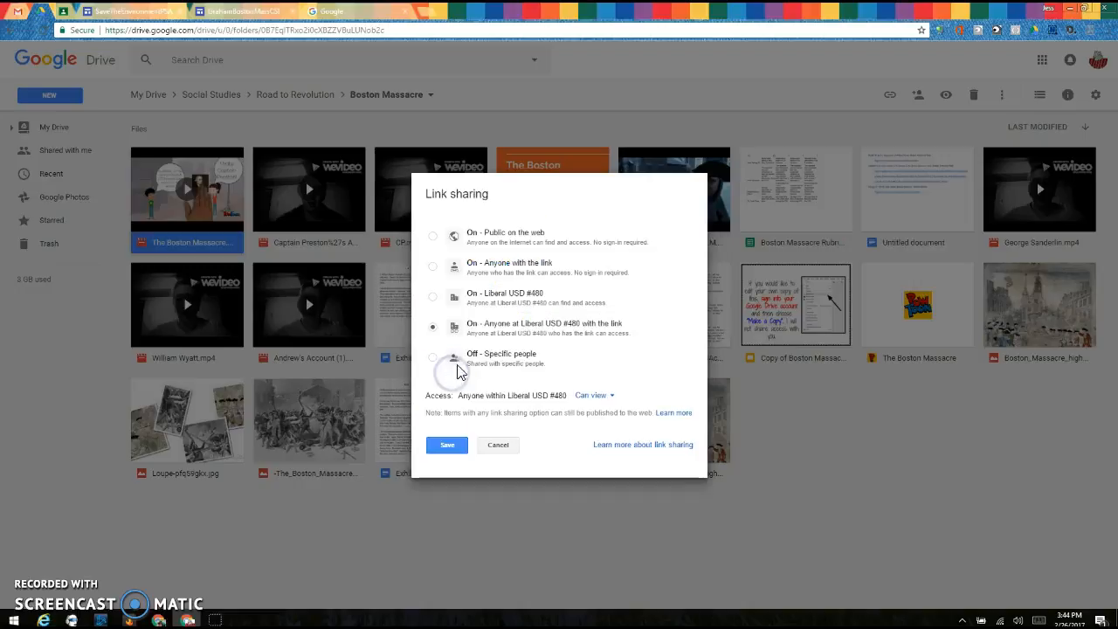
left_click(503, 269)
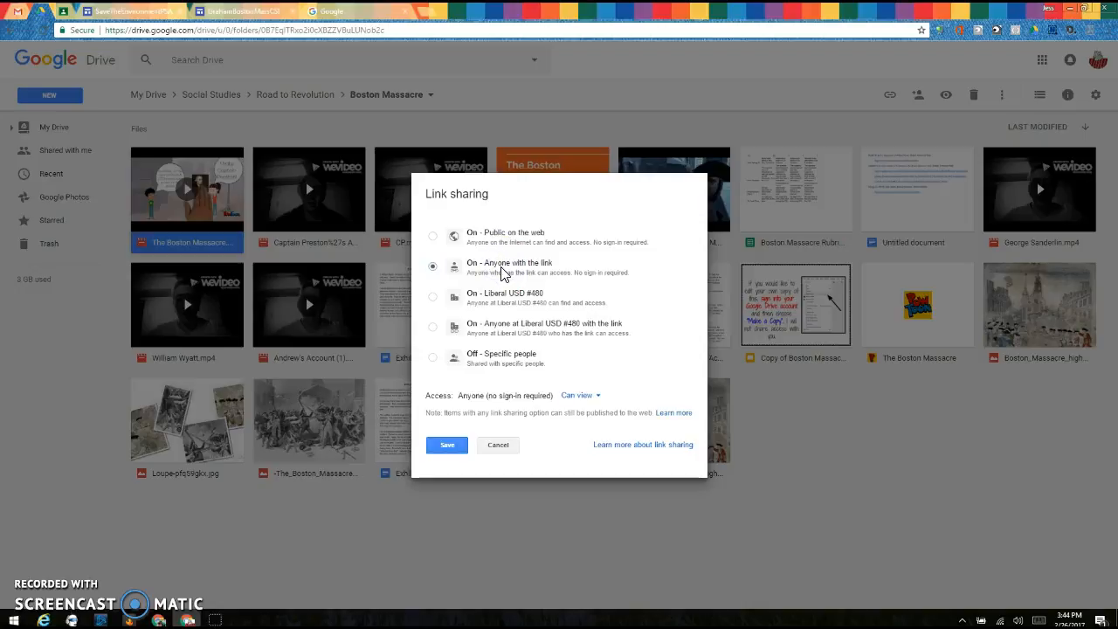
left_click(454, 445)
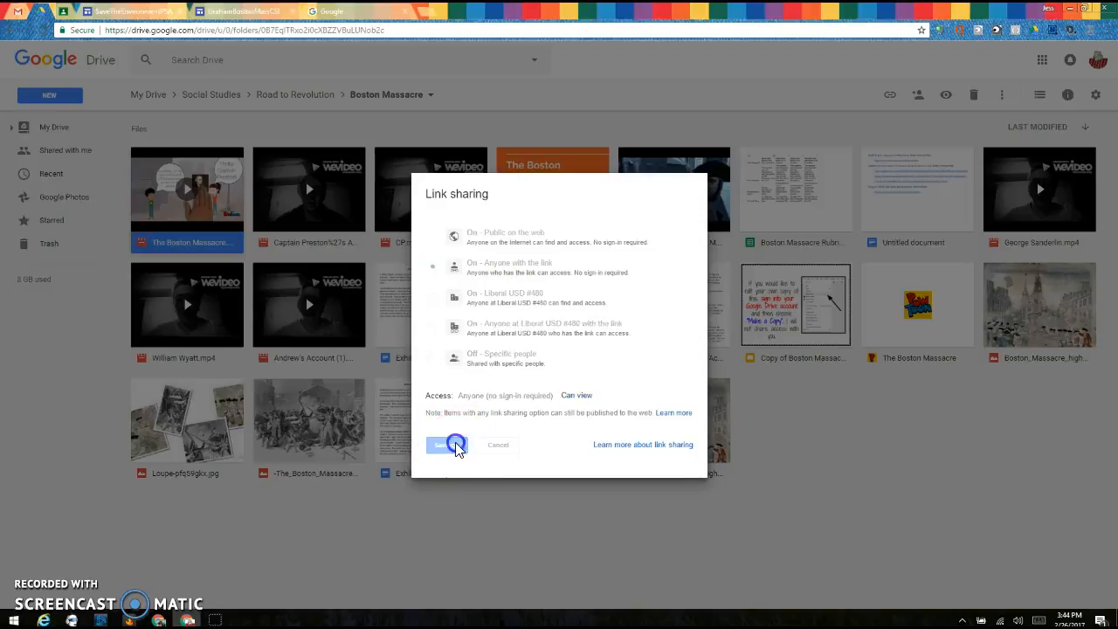
left_click(445, 418)
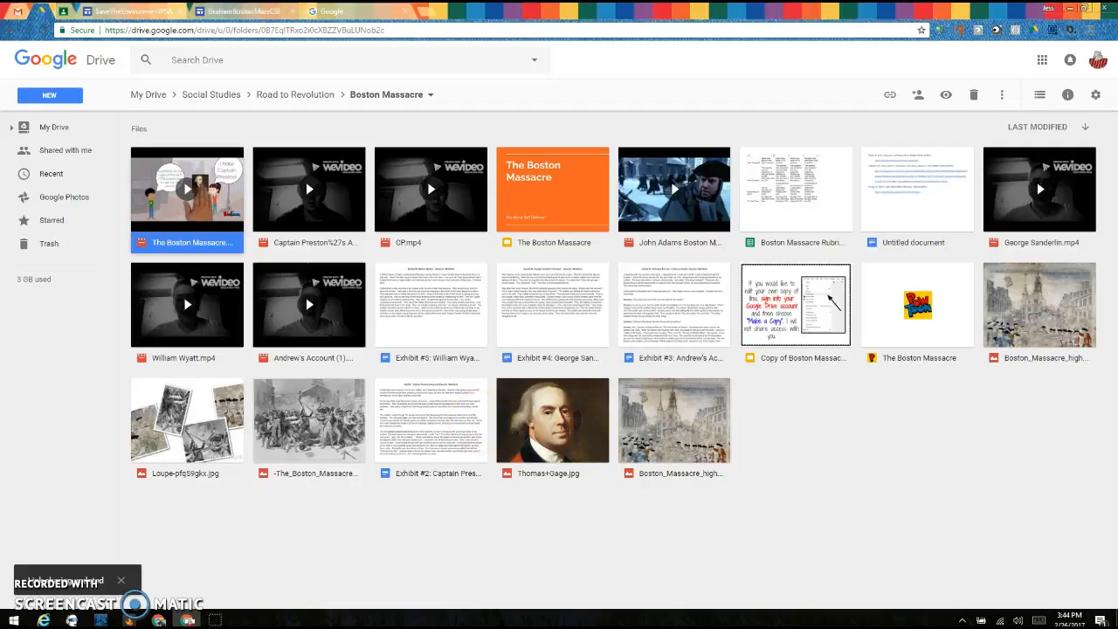
Step: Return to the GrahamBostonMassCSI editor and review the video section on its Home page
left_click(234, 11)
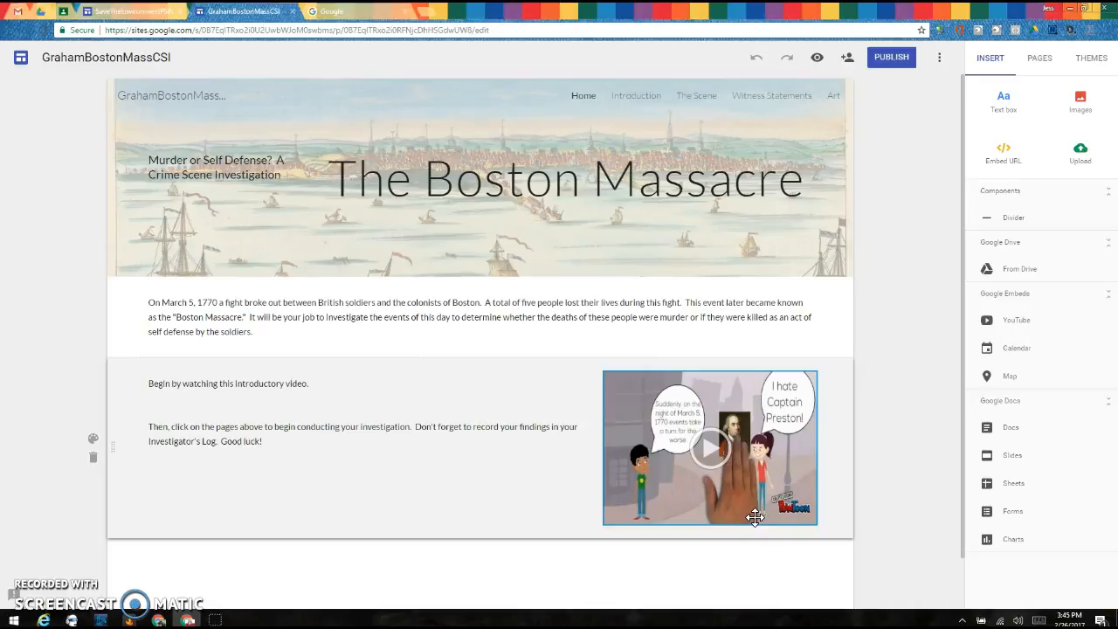
left_click(541, 496)
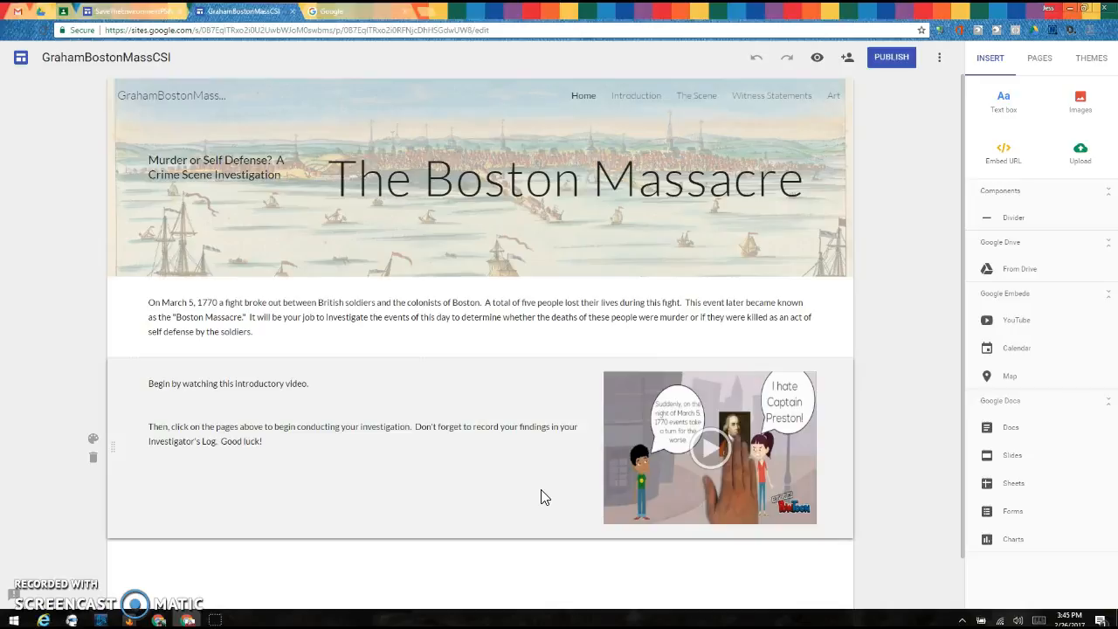
left_click(445, 331)
left_click(358, 57)
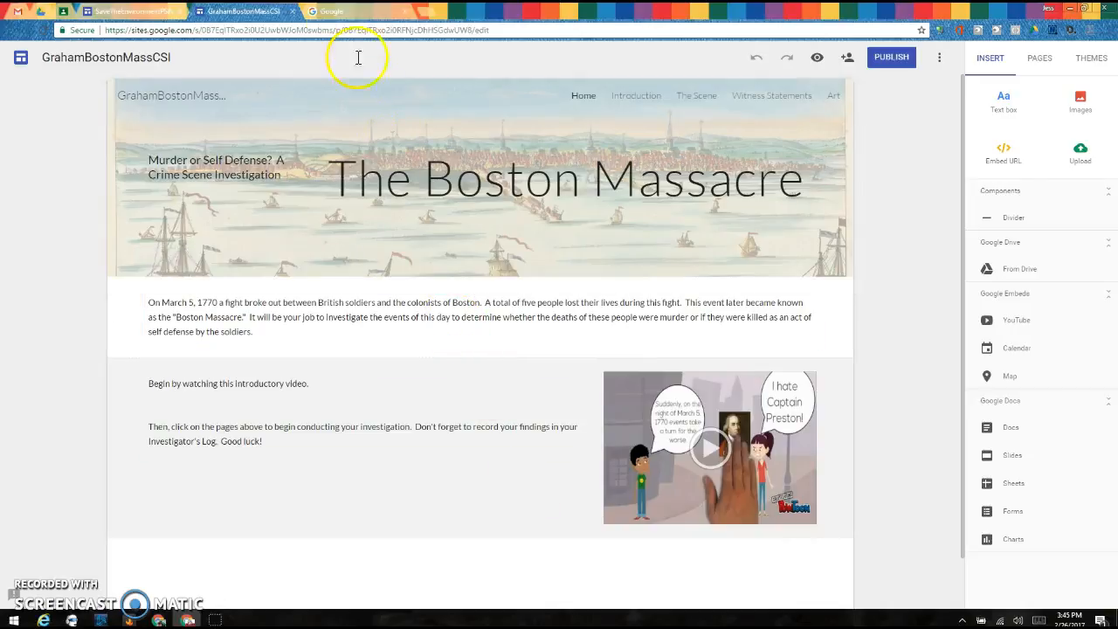
Step: Switch to the other Chrome window and reopen the Untitled Site tutorial from Google Drive
left_click(131, 12)
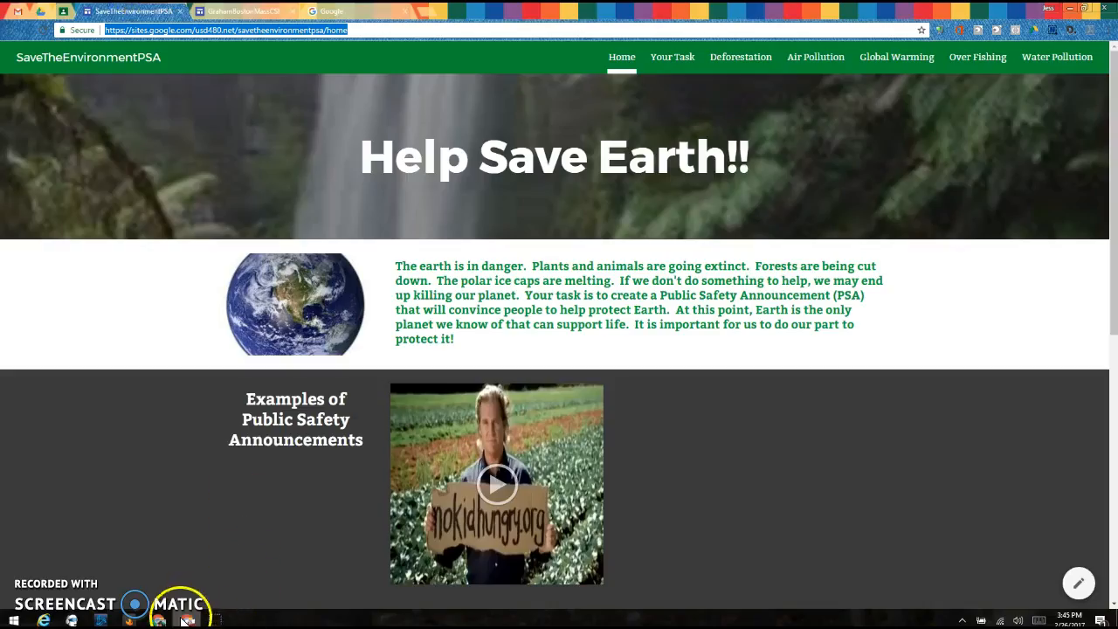
left_click(160, 619)
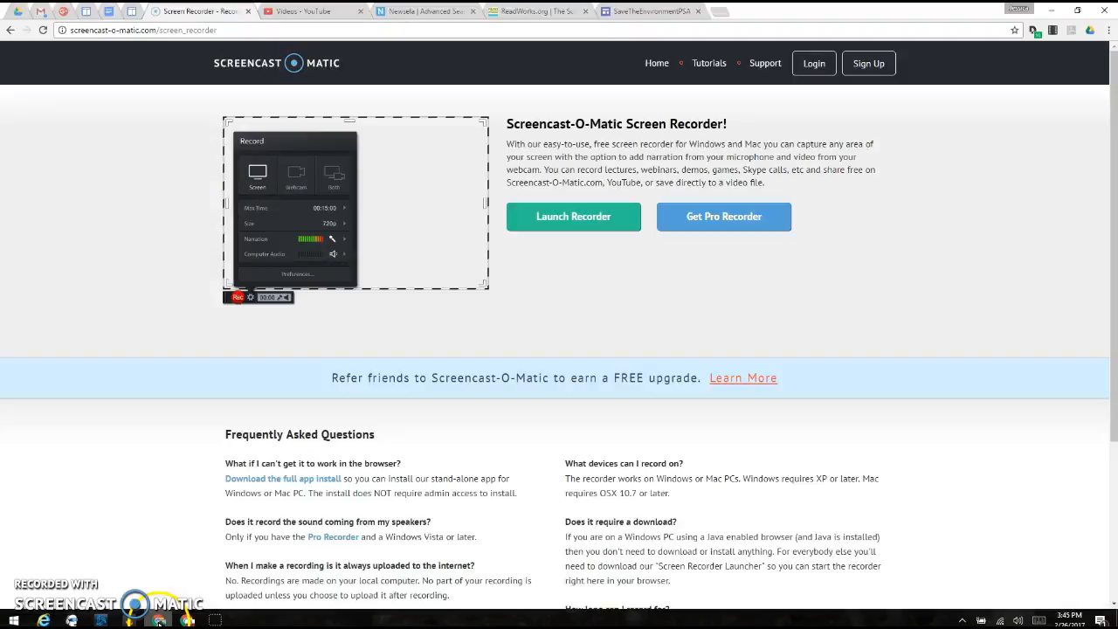
left_click(19, 12)
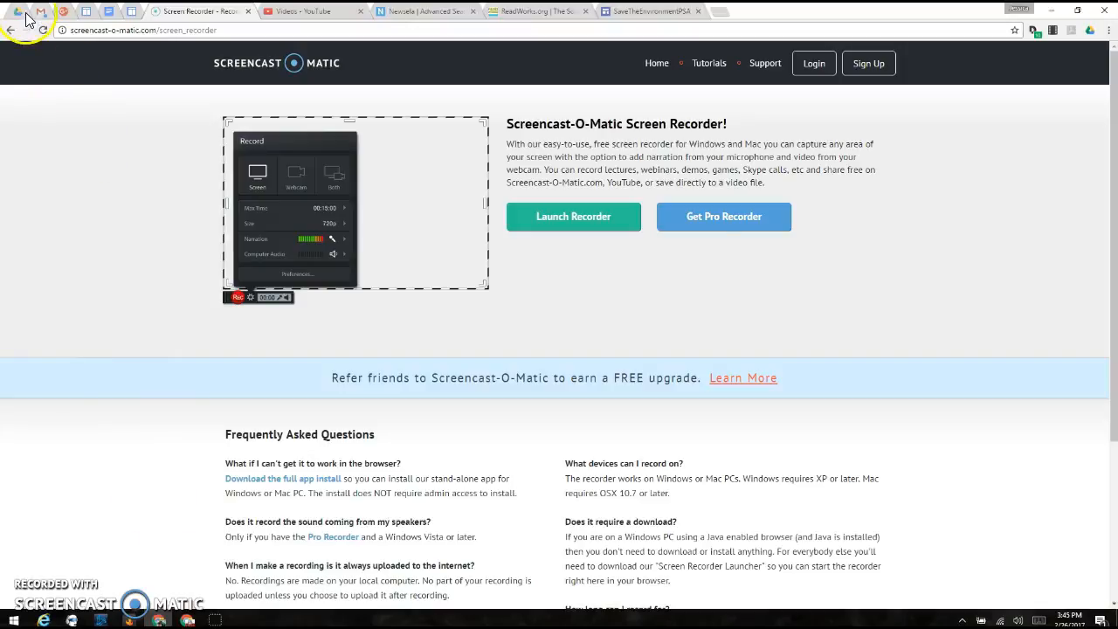
double_click(1039, 323)
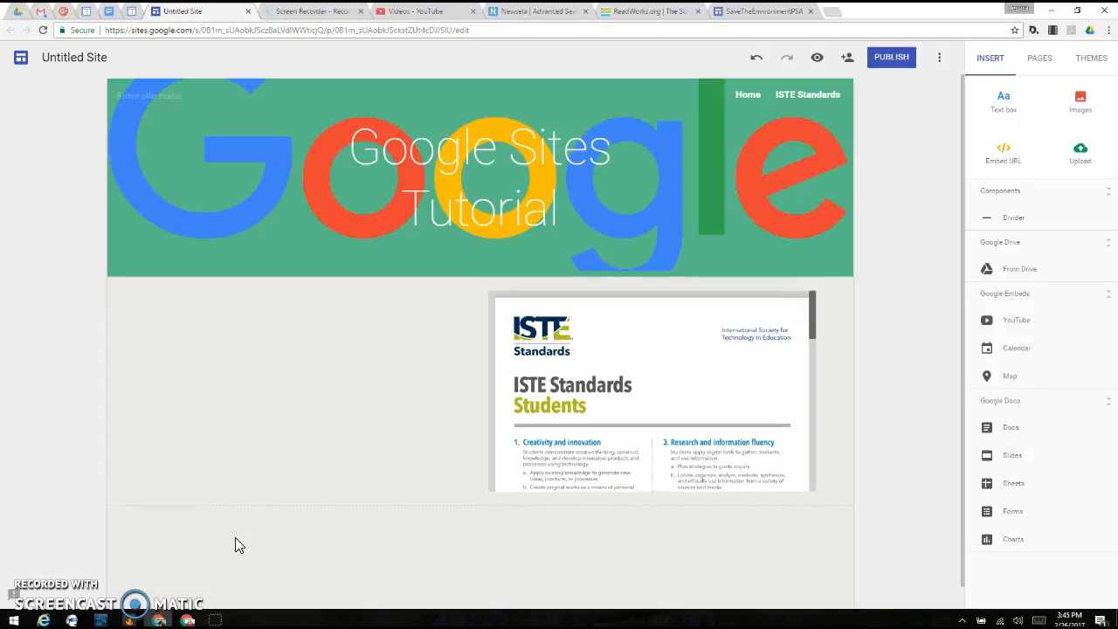
left_click(322, 374)
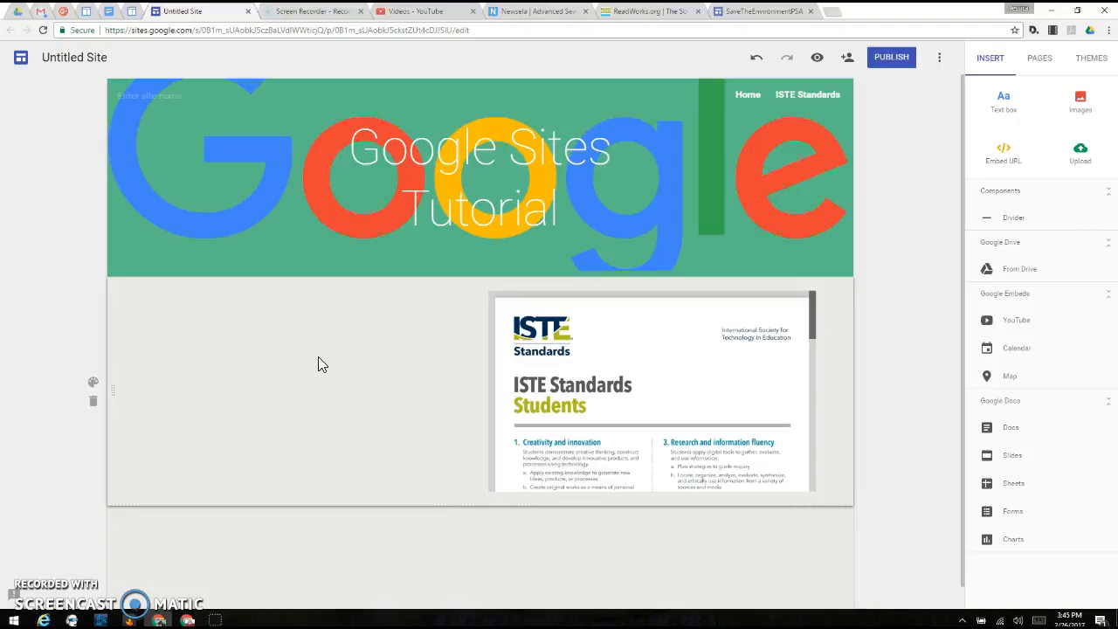
left_click(331, 347)
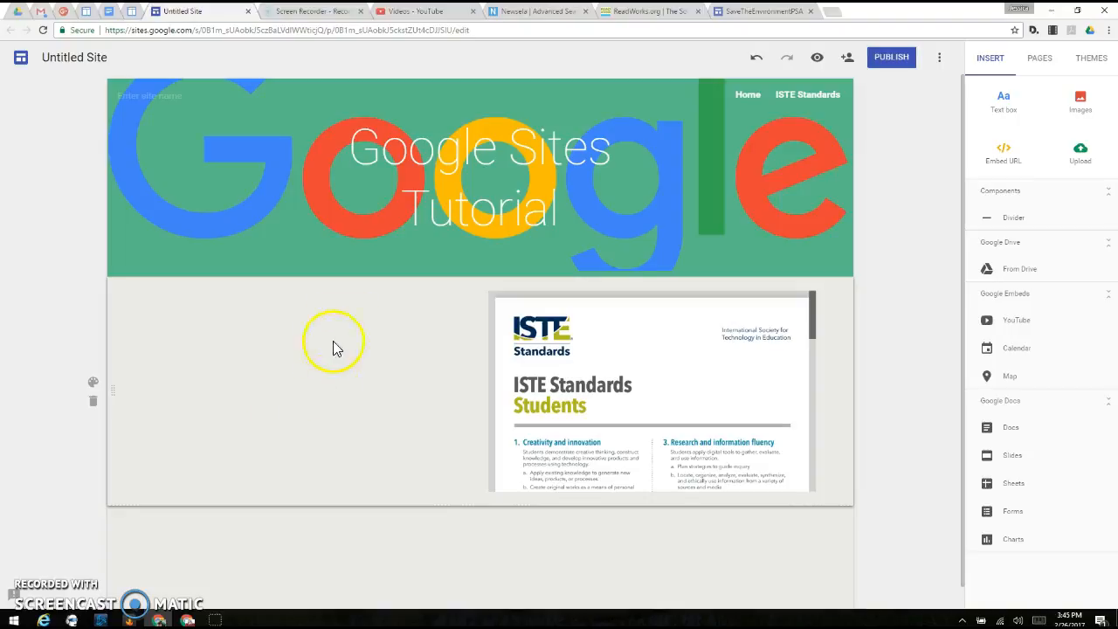